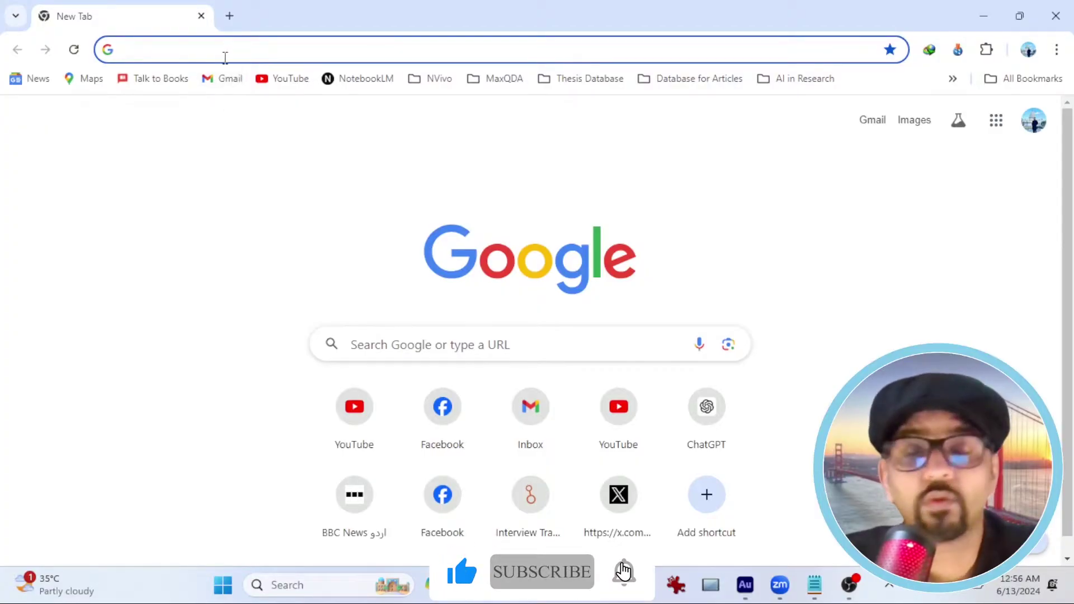
Step: Load the aid-worker psychological stress dataset page from the copied link and download it as a ZIP
{"action": "right_click", "coordinate": [229, 50]}
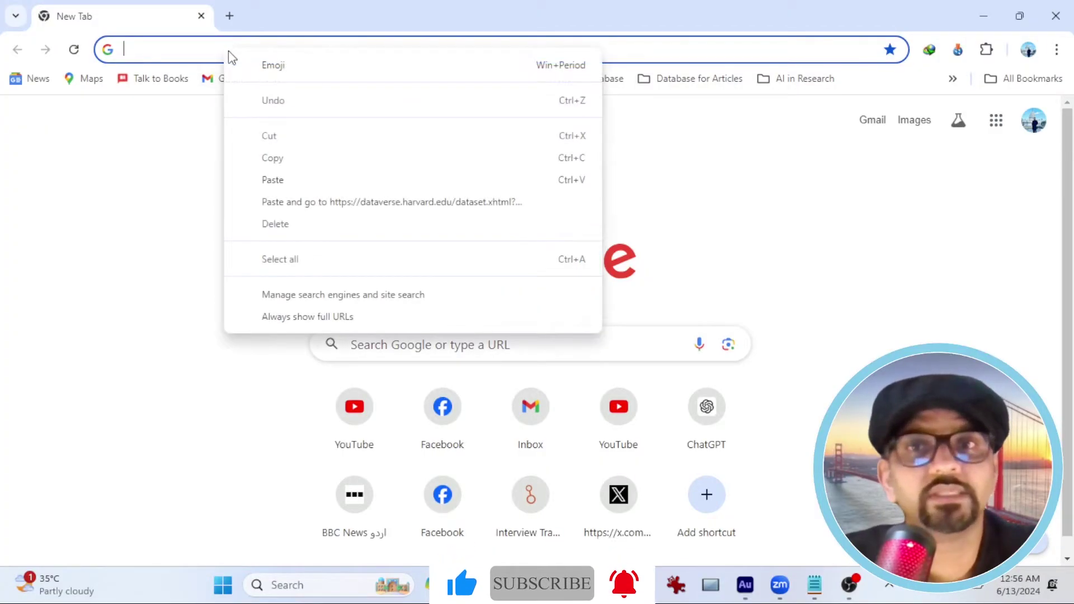
{"action": "left_click", "coordinate": [273, 201]}
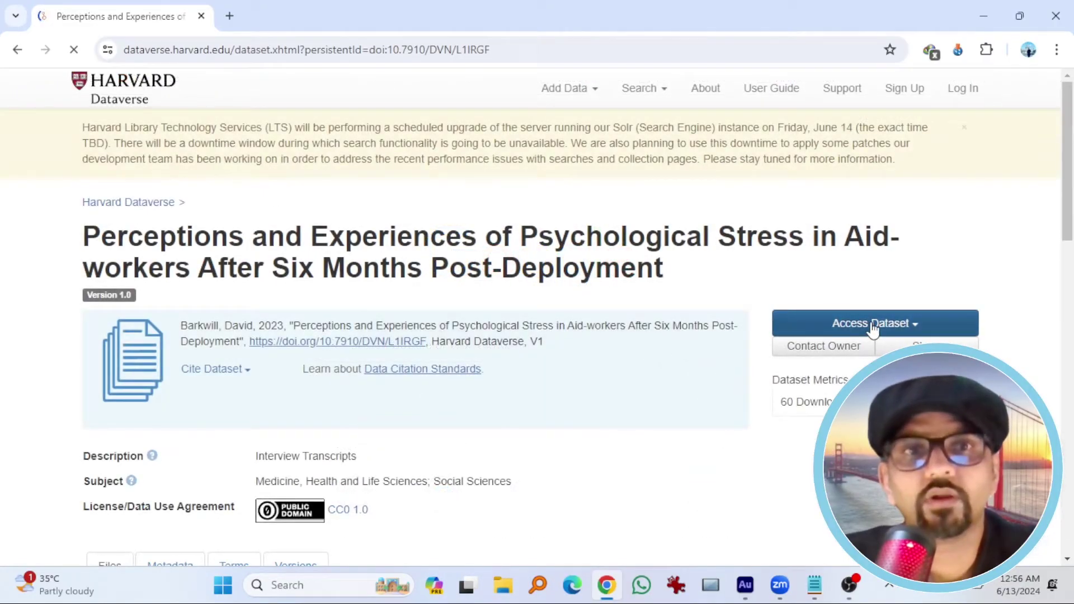
{"action": "left_click", "coordinate": [873, 327]}
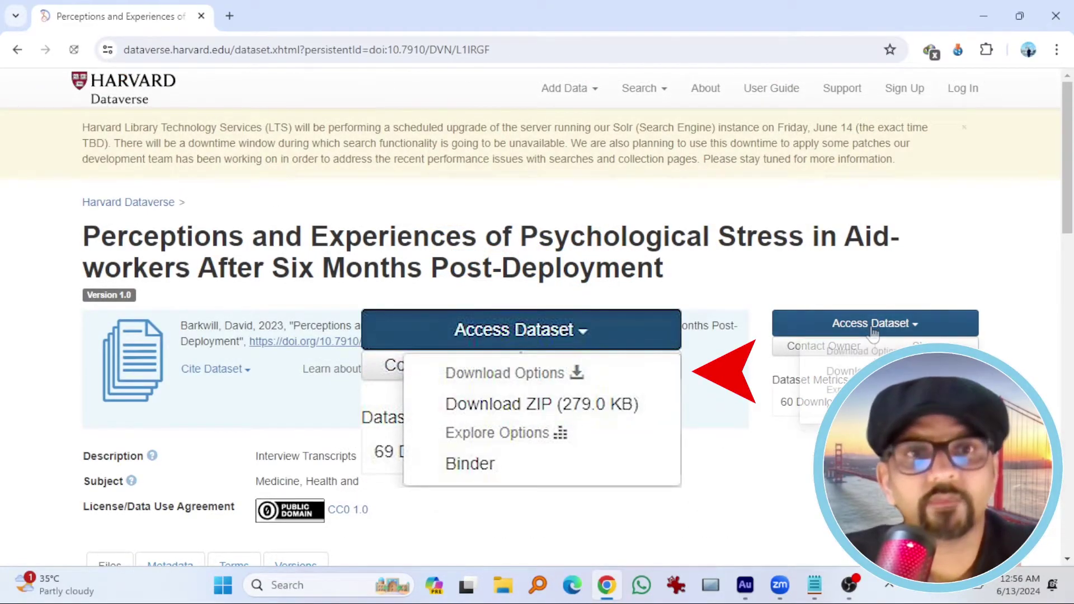
{"action": "left_click", "coordinate": [839, 371]}
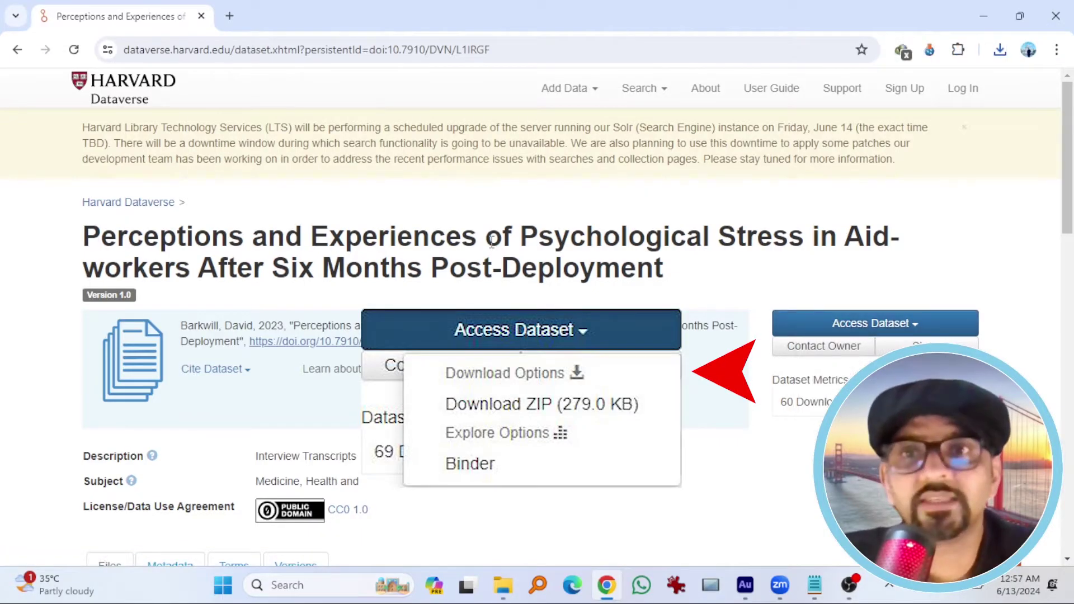
{"action": "scroll", "coordinate": [492, 241], "scroll_direction": "down", "scroll_amount": 5}
{"action": "scroll", "coordinate": [344, 280], "scroll_direction": "down", "scroll_amount": 4}
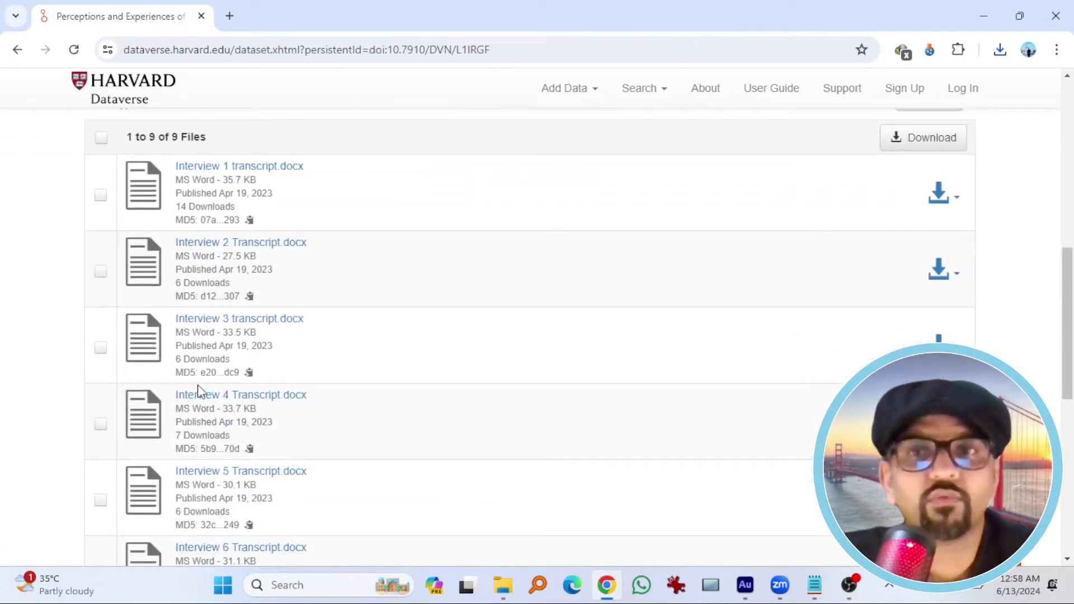
{"action": "scroll", "coordinate": [244, 405], "scroll_direction": "down", "scroll_amount": 4}
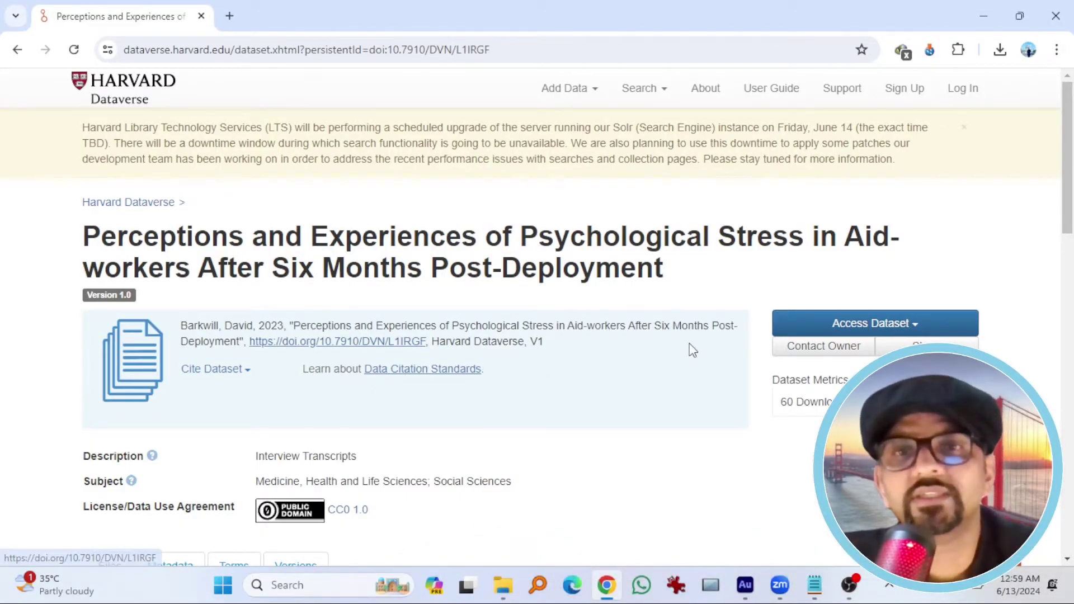
Step: Extract dataverse_files.zip with WinRAR into a dataverse_files folder and open it
{"action": "left_click", "coordinate": [242, 369]}
{"action": "left_click", "coordinate": [502, 584]}
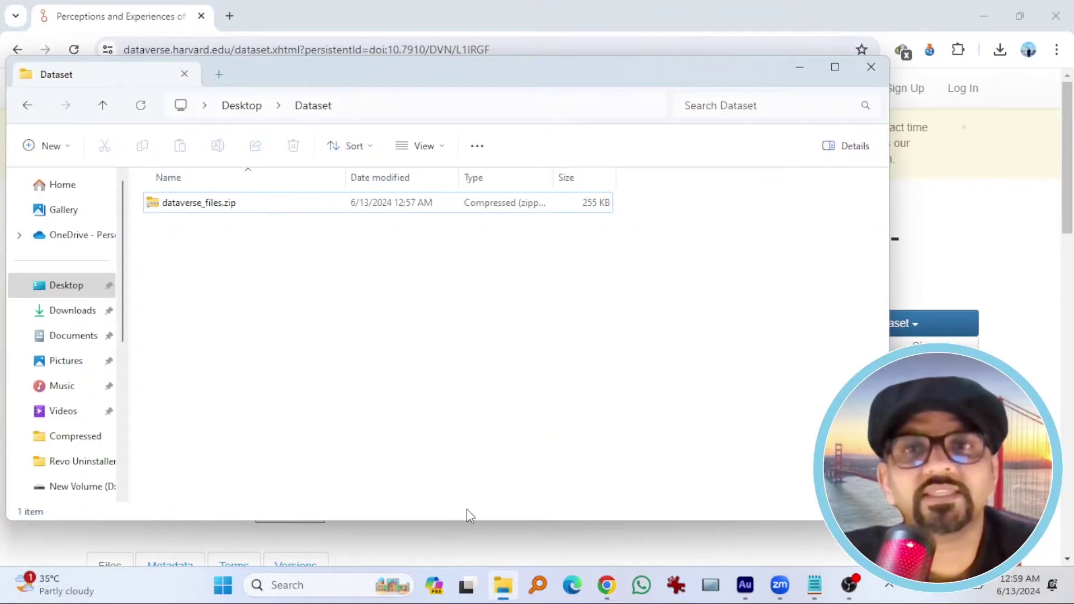
{"action": "right_click", "coordinate": [226, 207]}
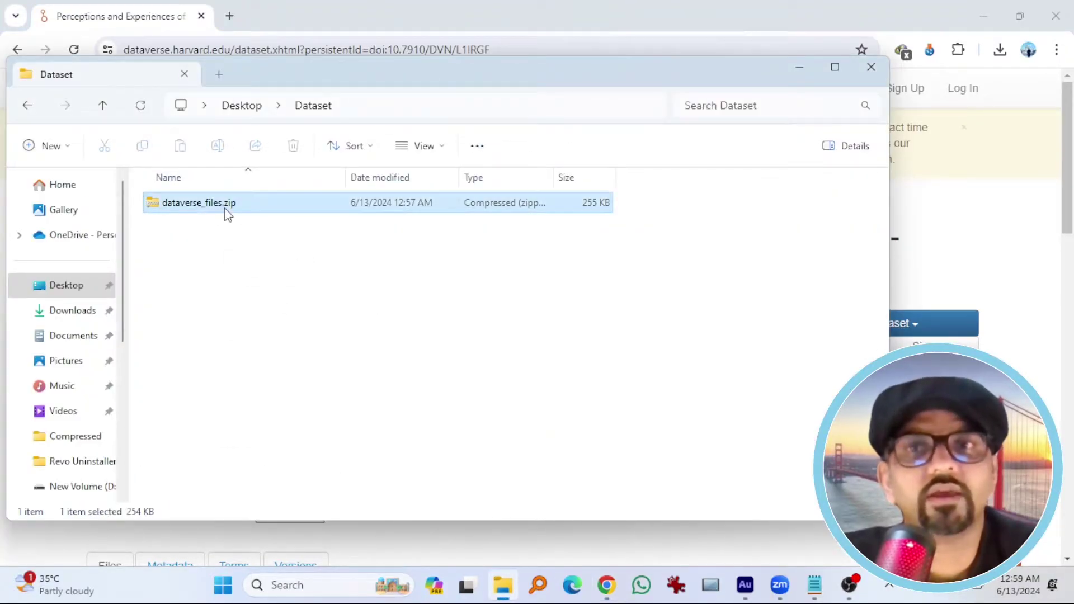
{"action": "mouse_move", "coordinate": [330, 441]}
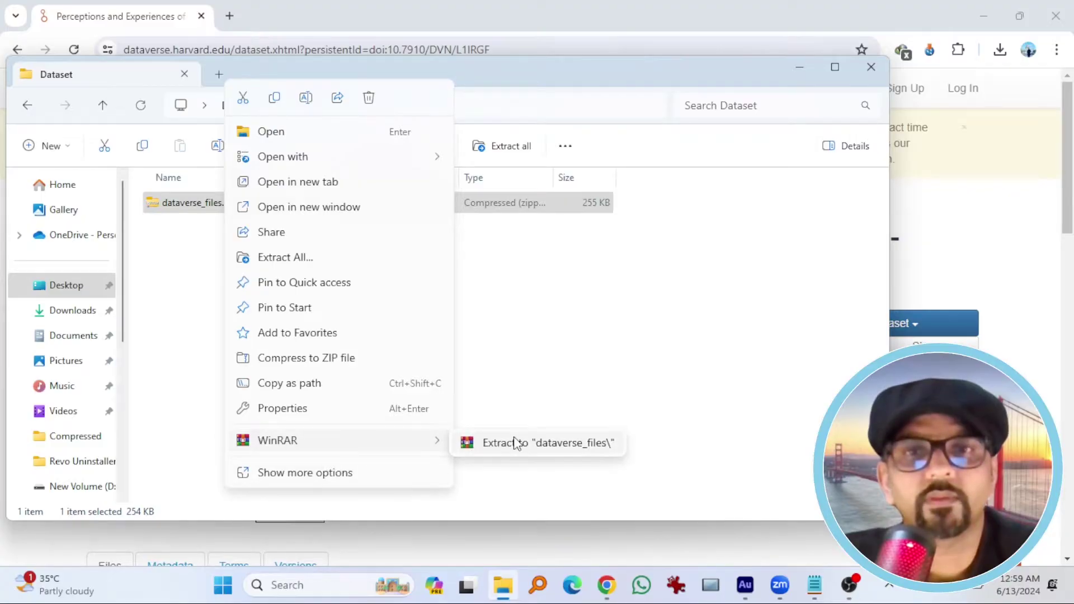
{"action": "left_click", "coordinate": [514, 443]}
{"action": "double_click", "coordinate": [184, 228]}
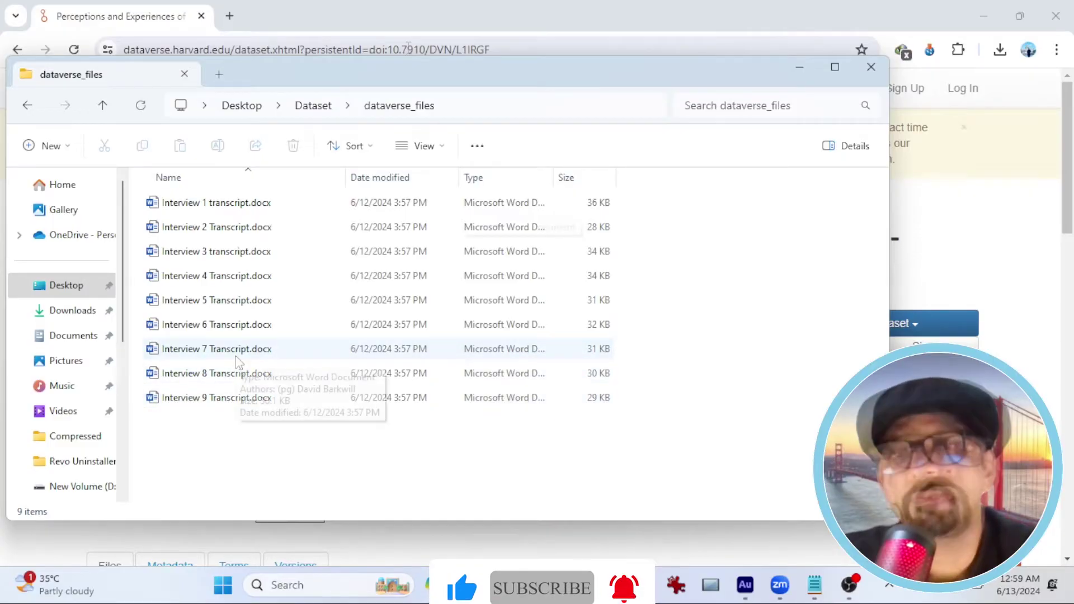
Step: Go to ailyze.com in a new Chrome tab and log in to the AILYZE account
{"action": "left_click", "coordinate": [273, 32]}
{"action": "left_click", "coordinate": [229, 17]}
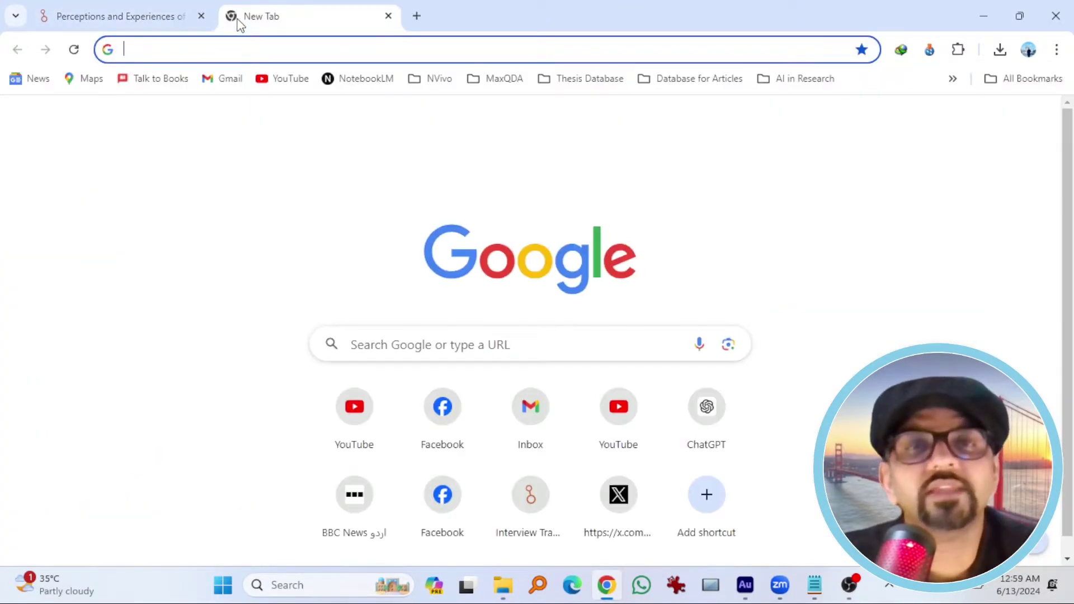
{"action": "type", "text": "ai"}
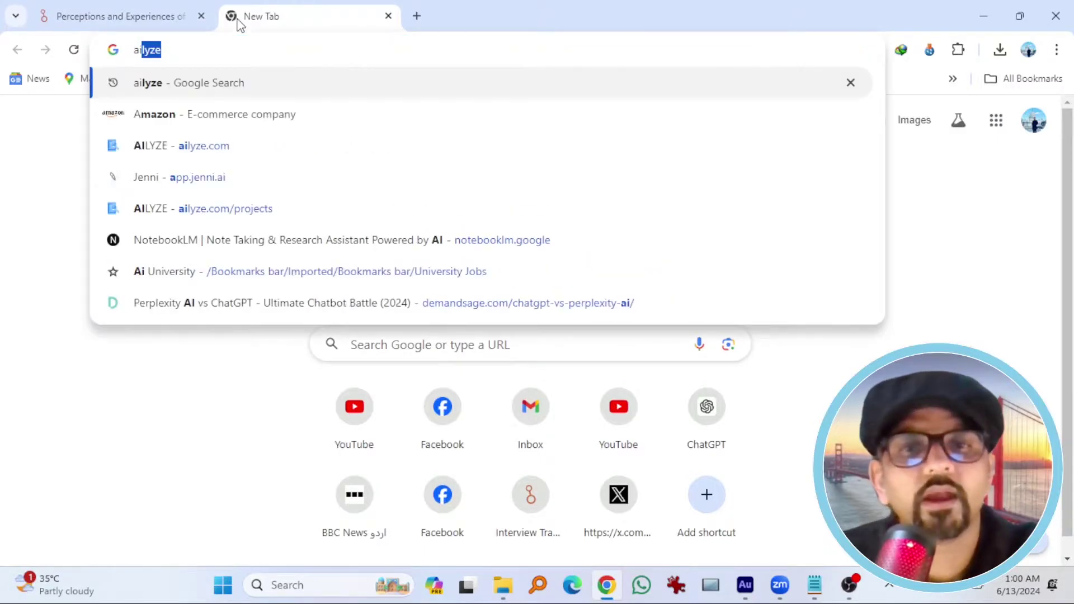
{"action": "type", "text": "lyze"}
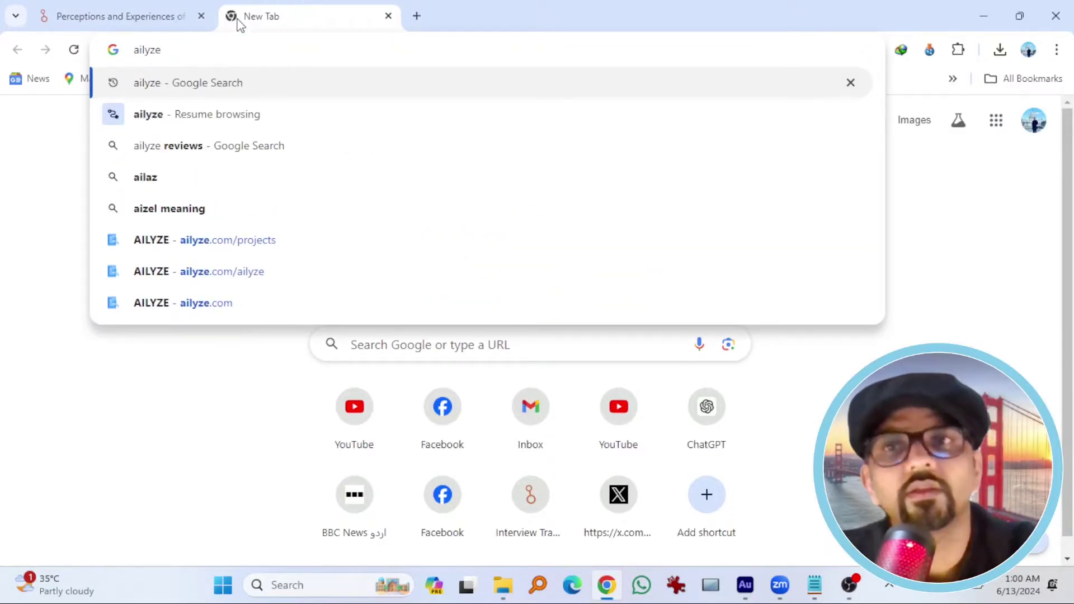
{"action": "left_click", "coordinate": [233, 302]}
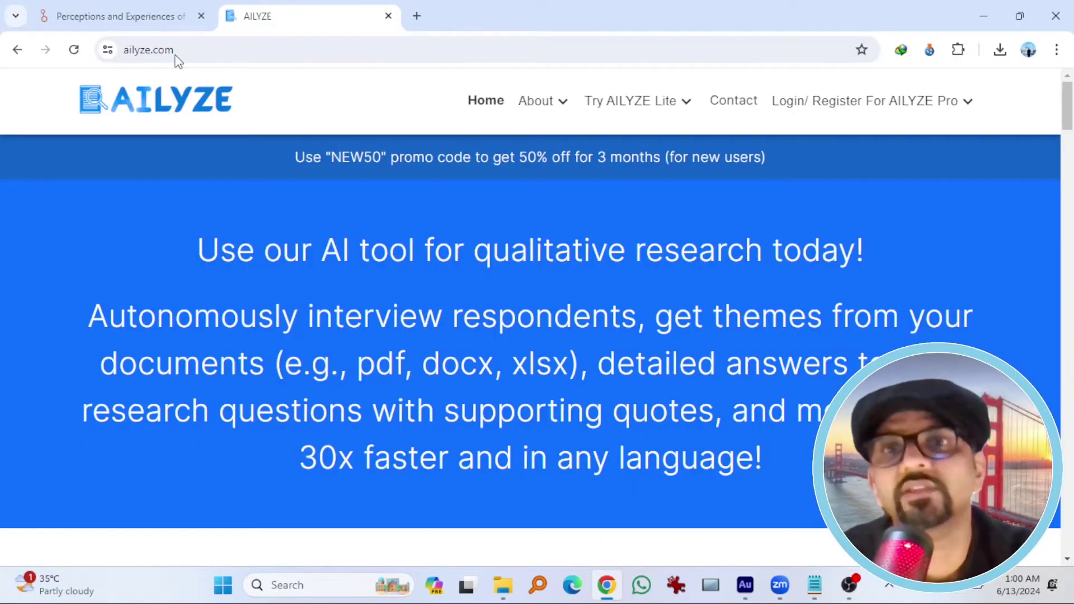
{"action": "mouse_move", "coordinate": [817, 143]}
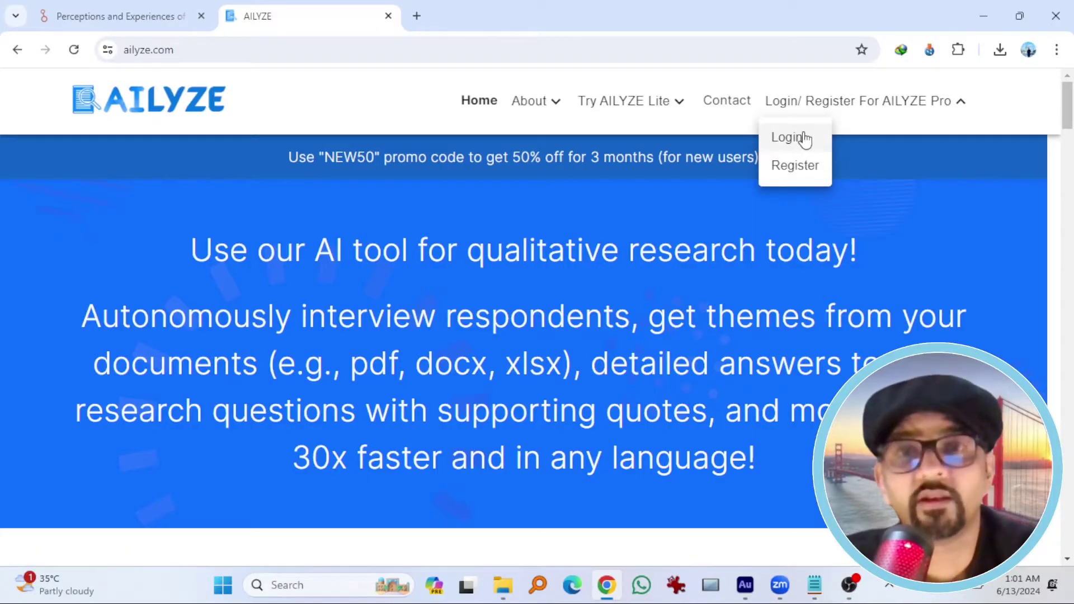
{"action": "left_click", "coordinate": [804, 139]}
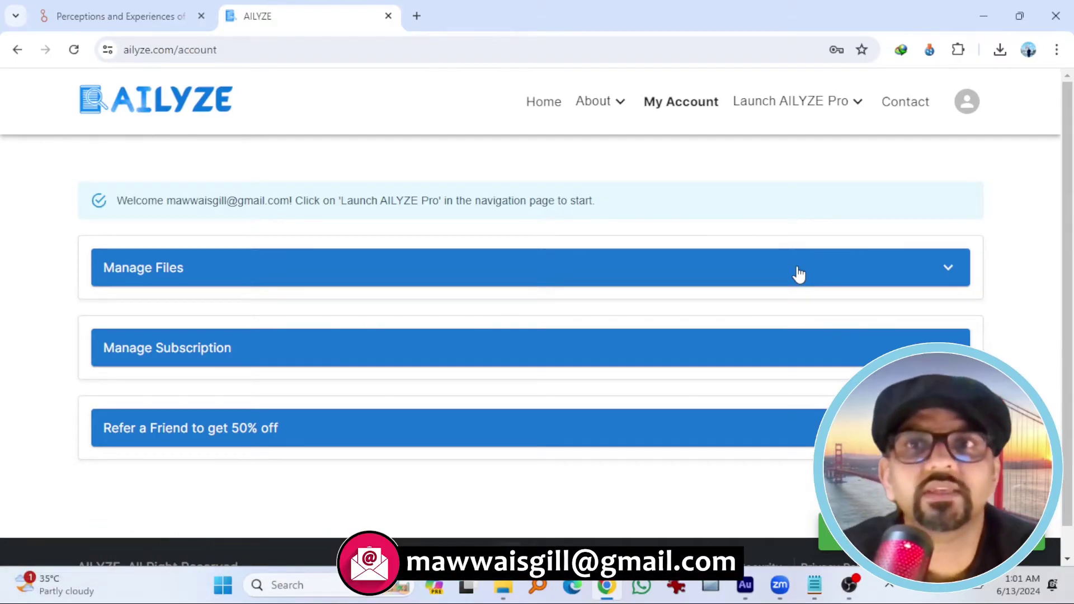
{"action": "left_click", "coordinate": [809, 108]}
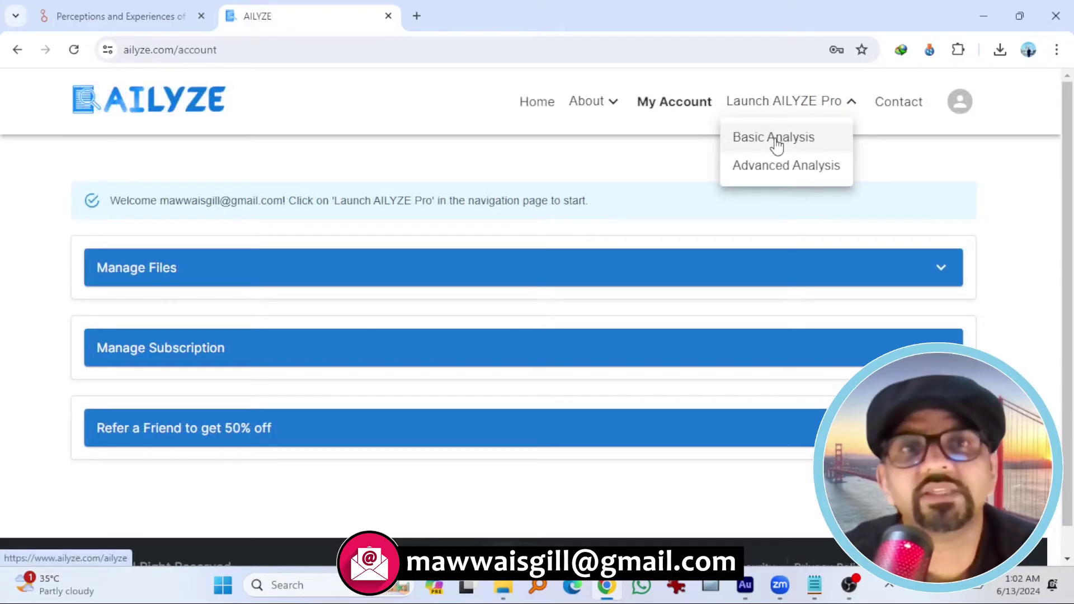
Step: In Basic Analysis, upload the nine transcripts from dataverse_files and preview Interview 1
{"action": "left_click", "coordinate": [776, 145]}
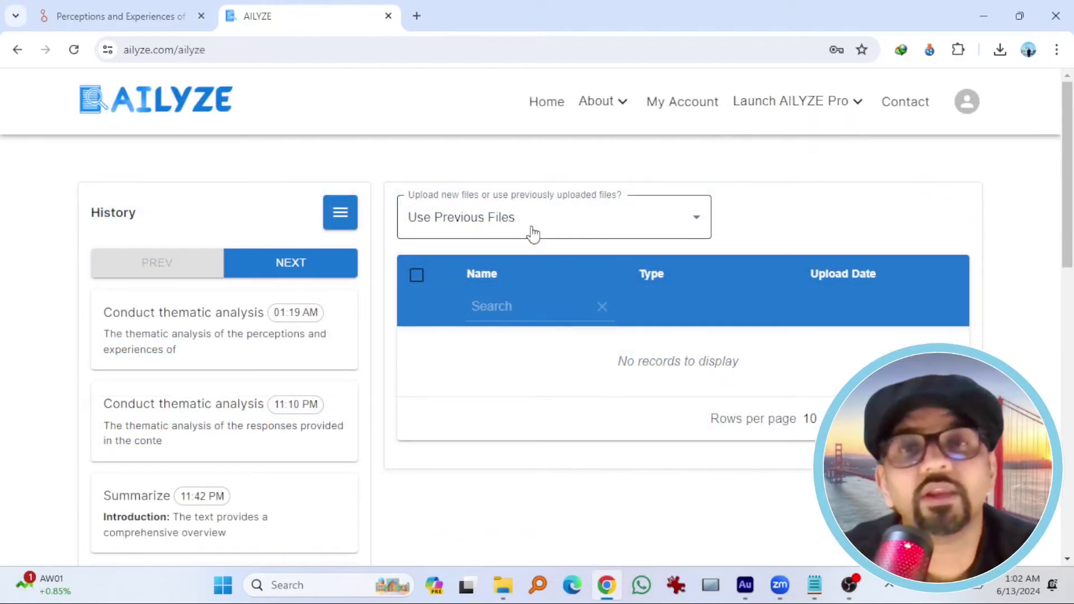
{"action": "left_click", "coordinate": [695, 217]}
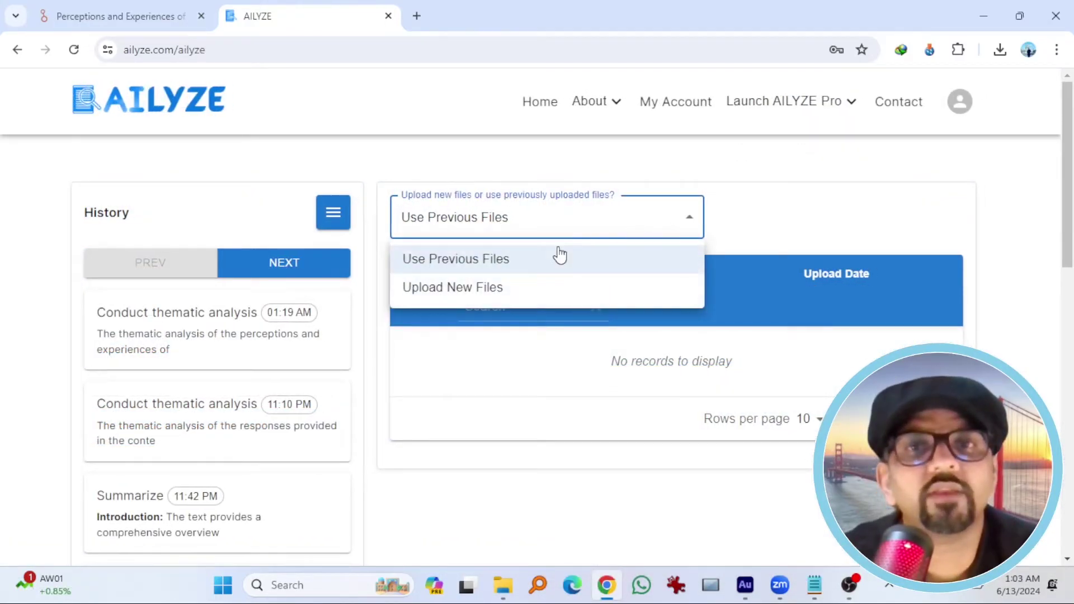
{"action": "left_click", "coordinate": [451, 291]}
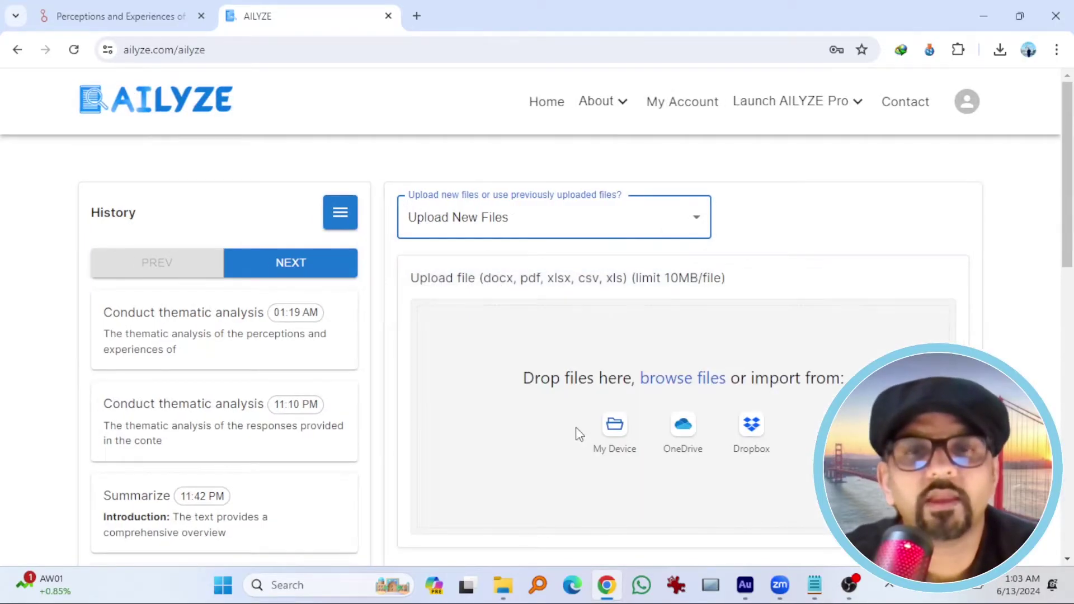
{"action": "left_click", "coordinate": [615, 428]}
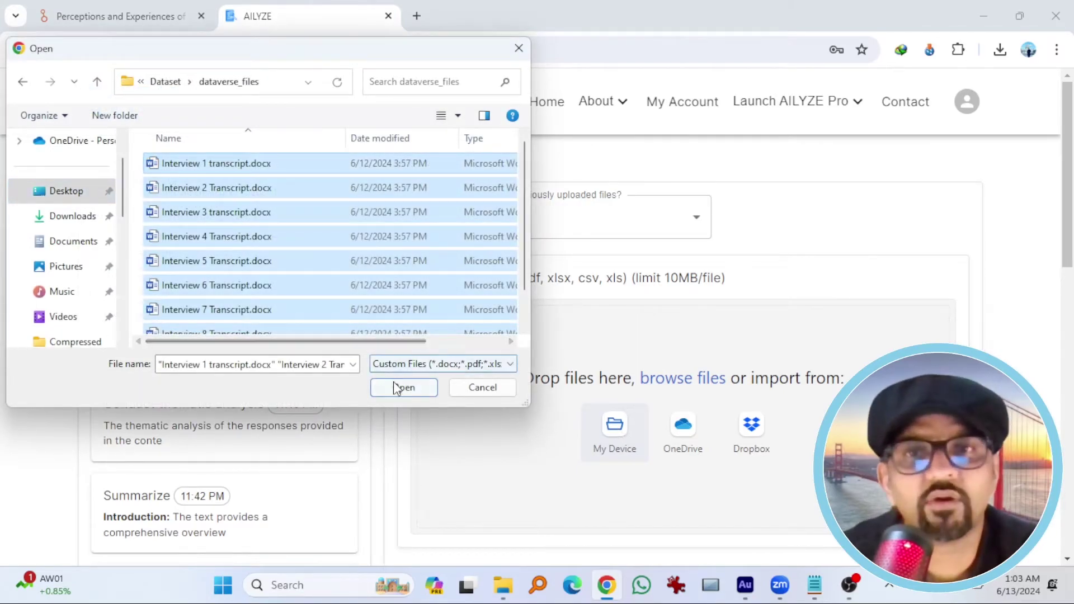
{"action": "left_click", "coordinate": [394, 381]}
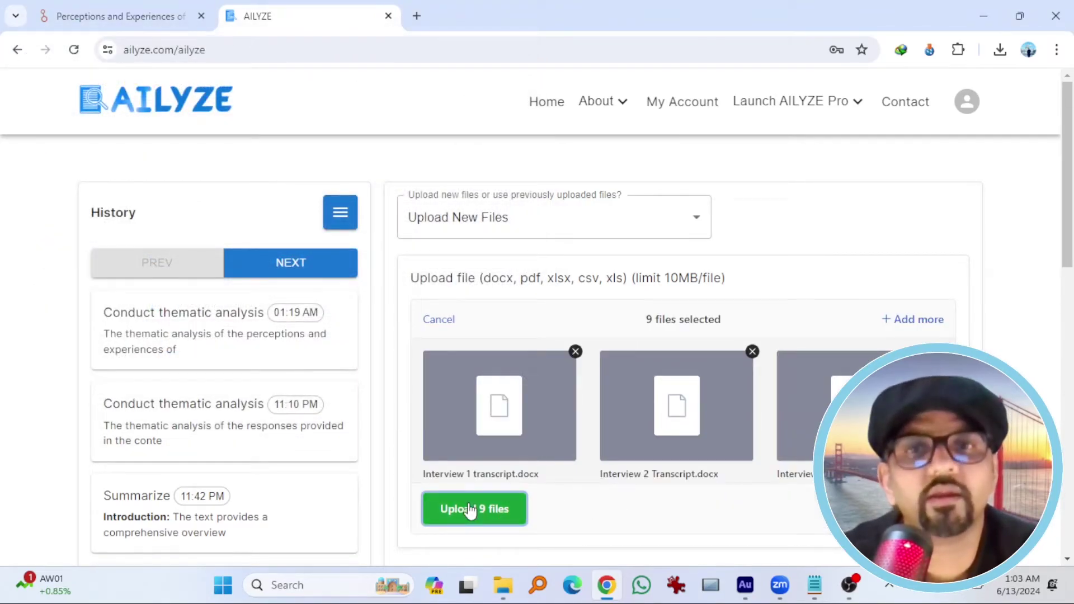
{"action": "left_click", "coordinate": [473, 509]}
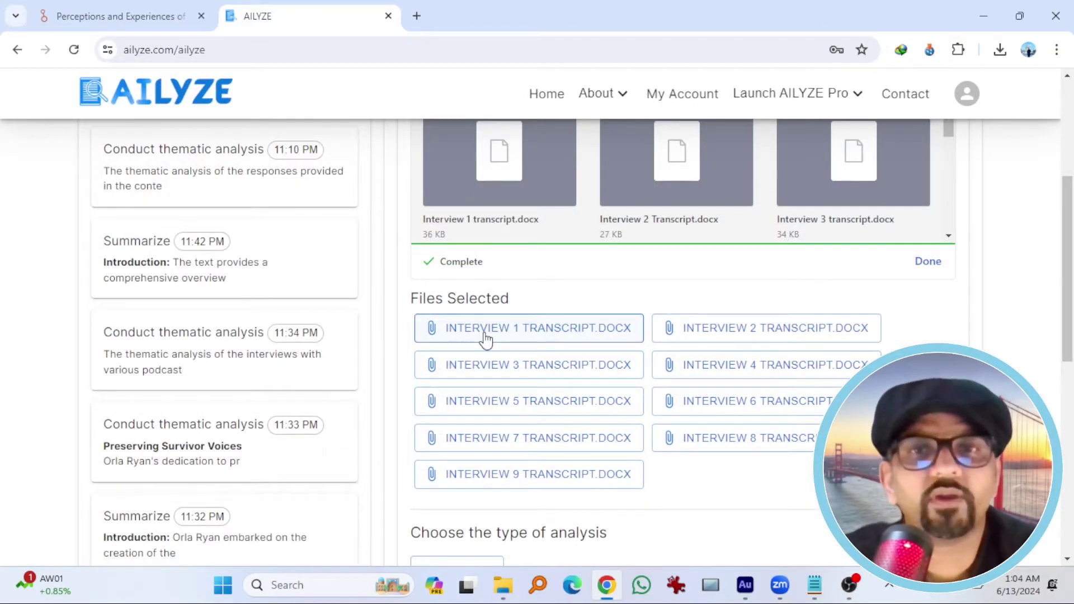
{"action": "left_click", "coordinate": [484, 335]}
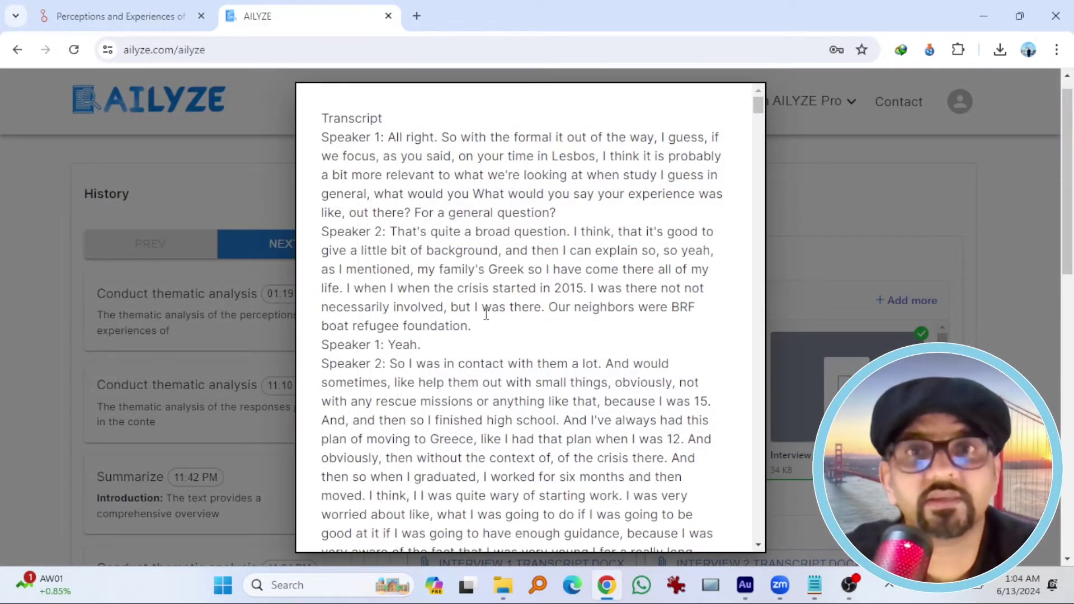
{"action": "scroll", "coordinate": [484, 308], "scroll_direction": "down", "scroll_amount": 6}
Step: Choose thematic analysis for the uploaded transcripts and expand its optional instructions
{"action": "left_click", "coordinate": [892, 240]}
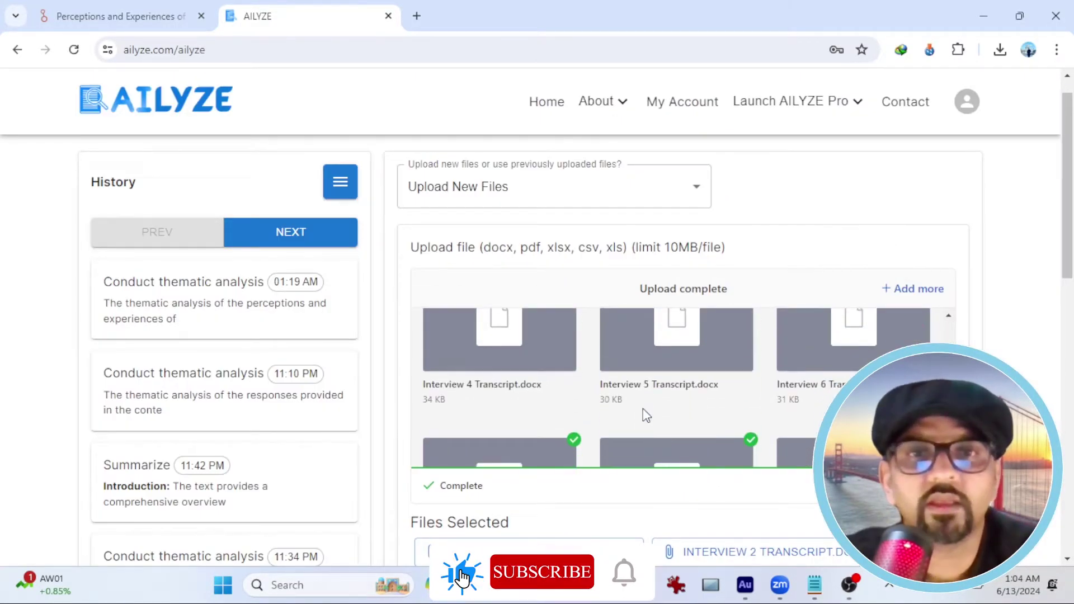
{"action": "scroll", "coordinate": [727, 313], "scroll_direction": "down", "scroll_amount": 8}
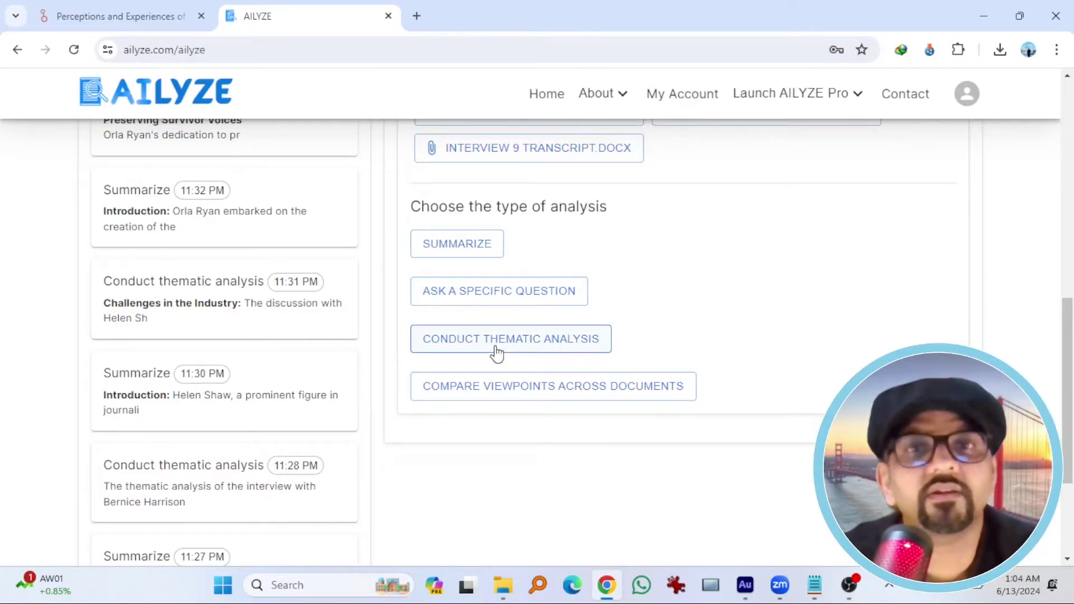
{"action": "left_click", "coordinate": [496, 352]}
{"action": "scroll", "coordinate": [497, 352], "scroll_direction": "down", "scroll_amount": 3}
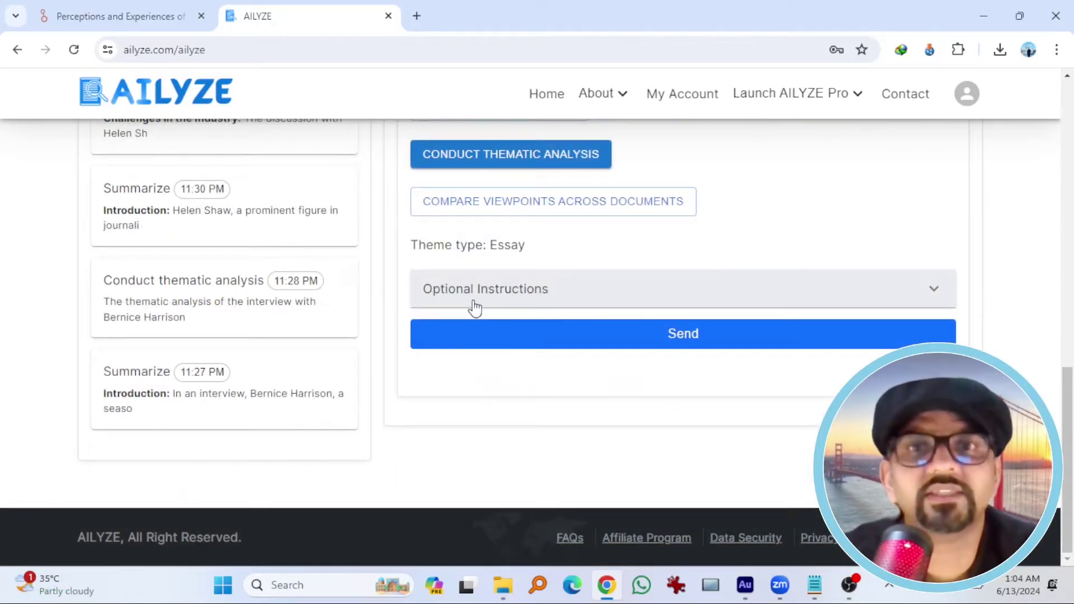
{"action": "left_click", "coordinate": [520, 305]}
{"action": "scroll", "coordinate": [503, 329], "scroll_direction": "down", "scroll_amount": 1}
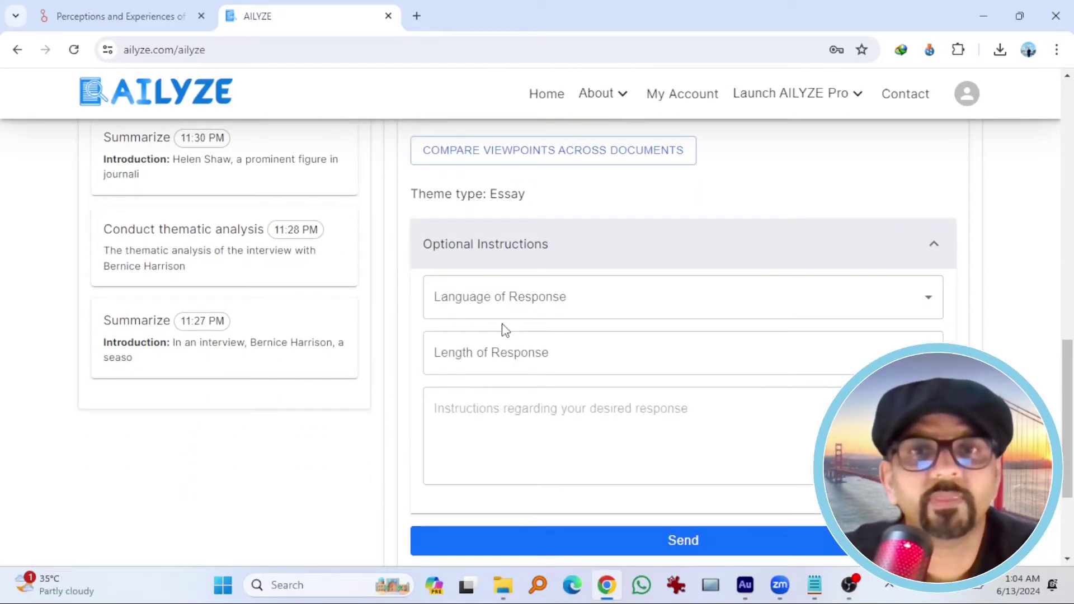
Step: Set the response language to English and the response length to Medium
{"action": "left_click", "coordinate": [557, 305]}
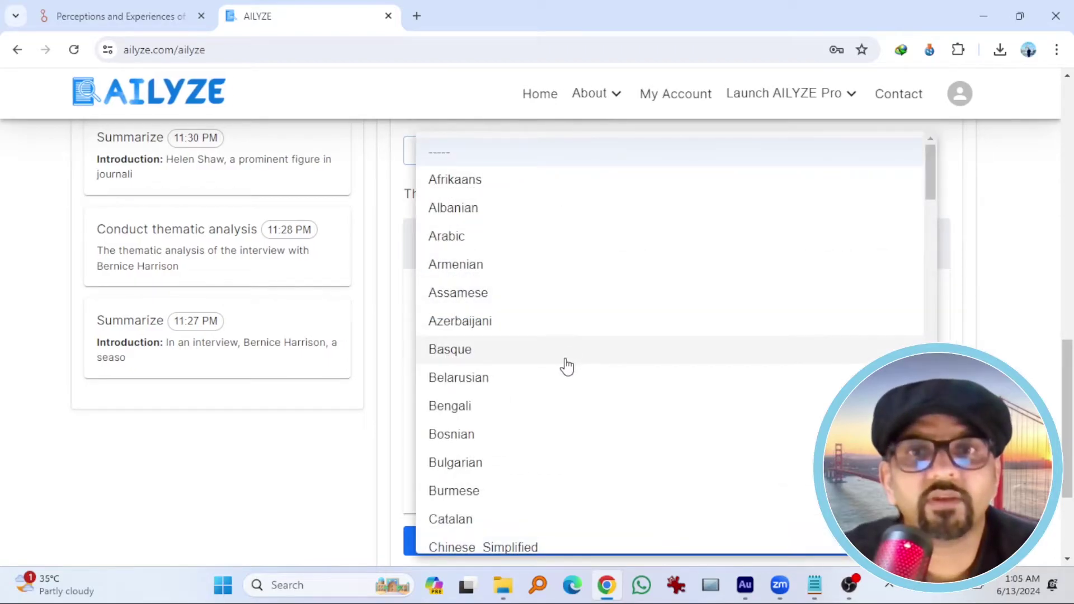
{"action": "scroll", "coordinate": [566, 367], "scroll_direction": "down", "scroll_amount": 10}
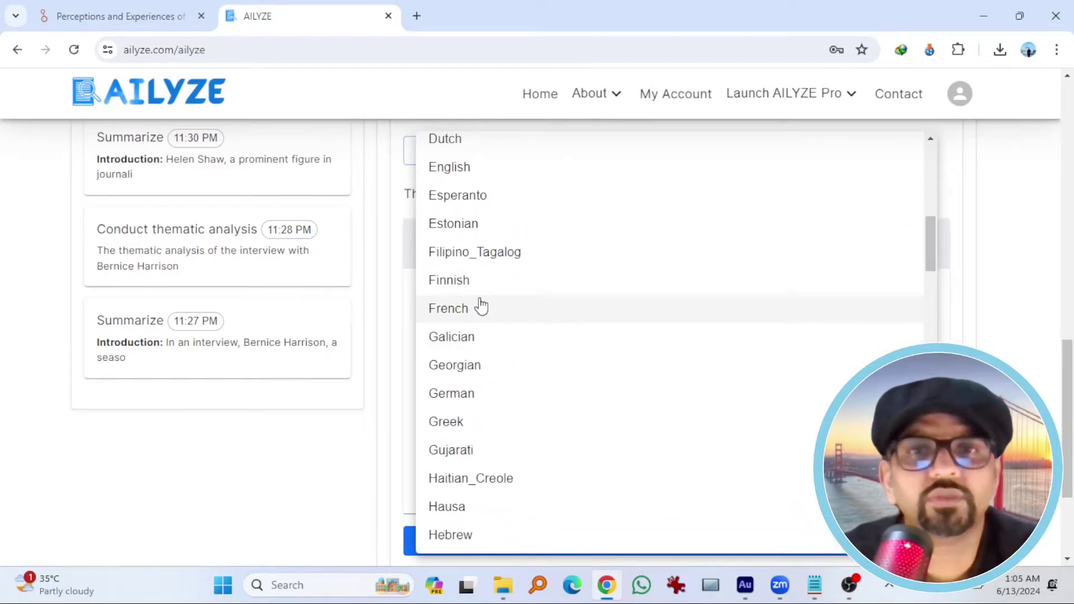
{"action": "left_click", "coordinate": [508, 171]}
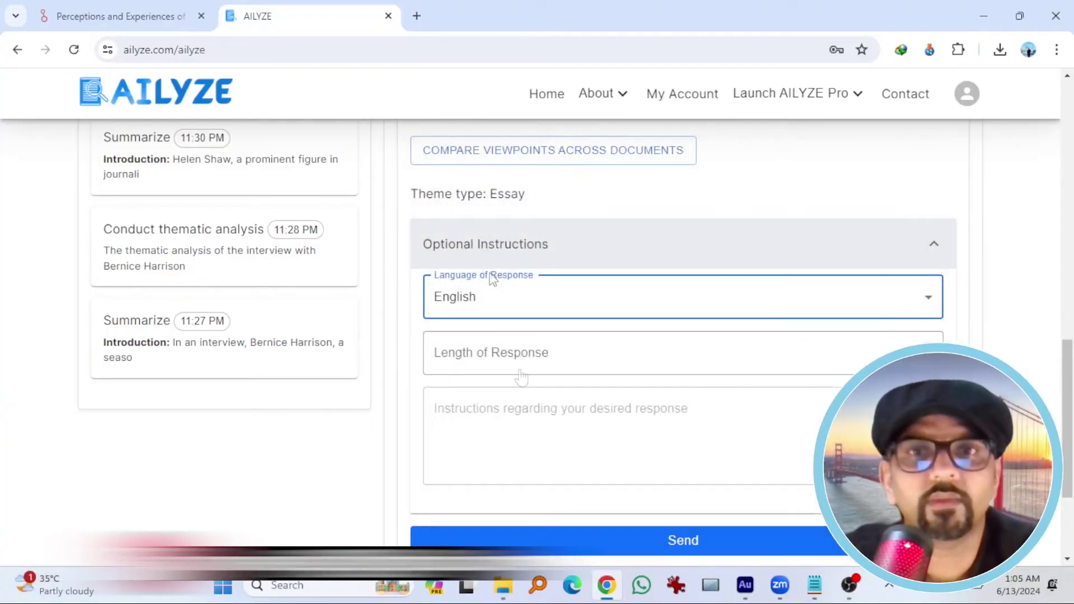
{"action": "left_click", "coordinate": [521, 364]}
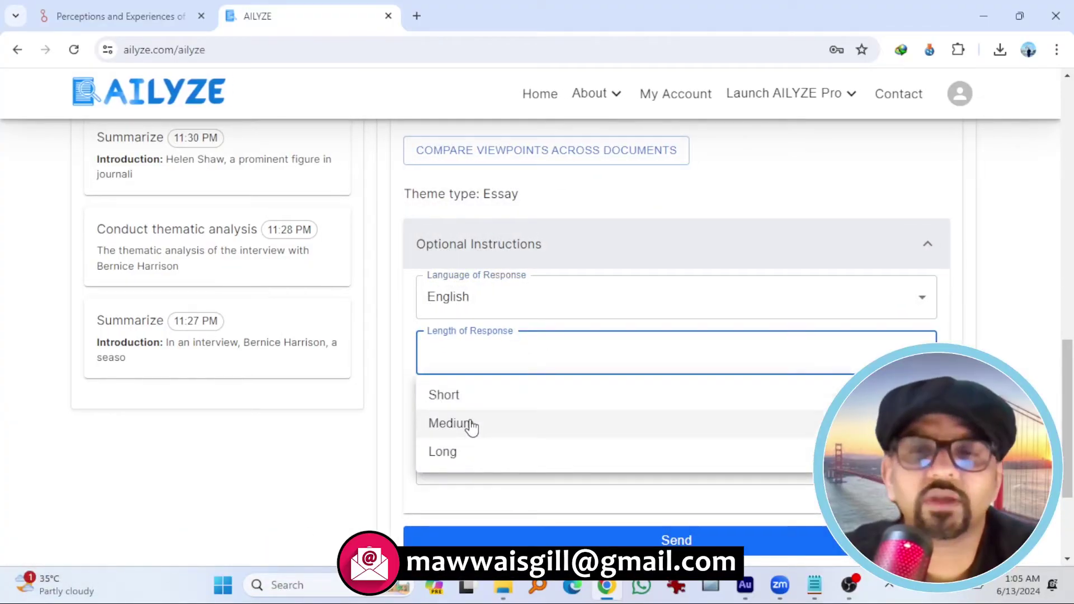
{"action": "left_click", "coordinate": [471, 423]}
{"action": "scroll", "coordinate": [504, 381], "scroll_direction": "down", "scroll_amount": 1}
{"action": "left_click", "coordinate": [534, 369]}
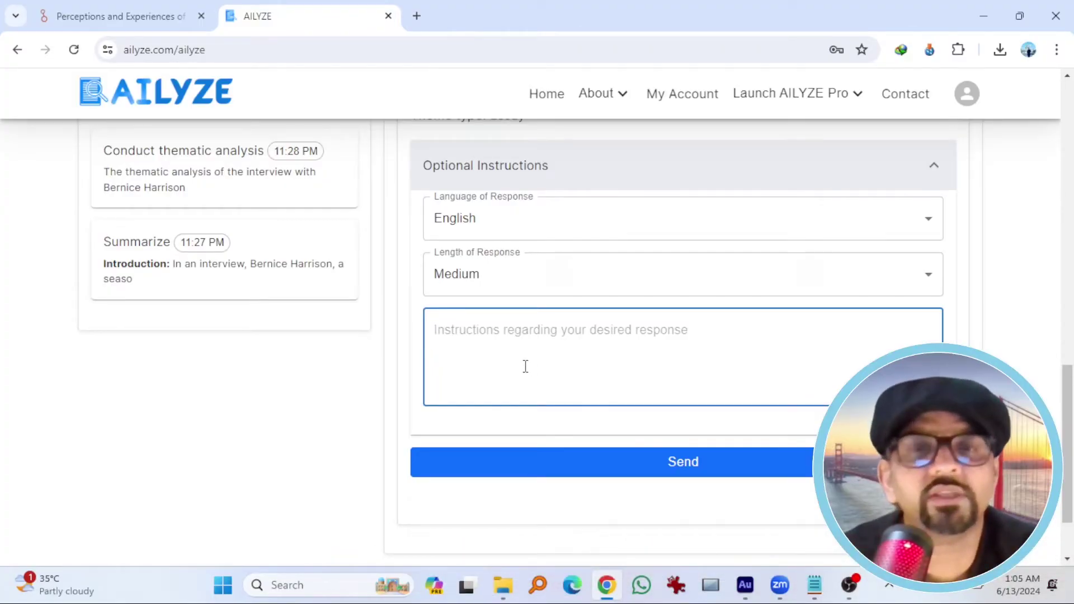
Step: Send the thematic analysis request and check the Dataverse tab while it runs
{"action": "left_click", "coordinate": [654, 464]}
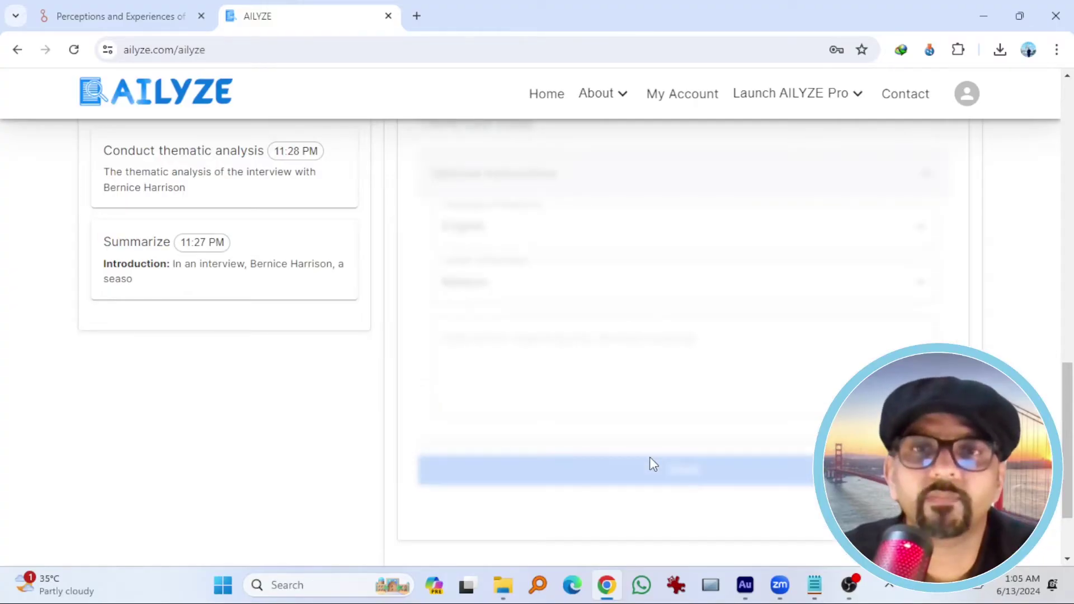
{"action": "scroll", "coordinate": [615, 409], "scroll_direction": "up", "scroll_amount": 5}
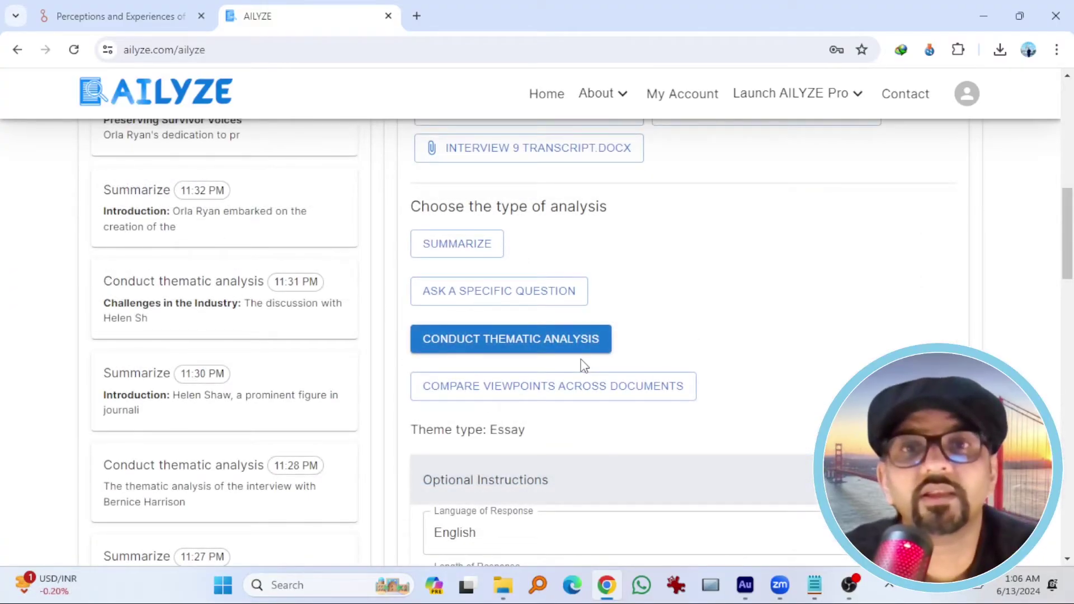
{"action": "scroll", "coordinate": [581, 359], "scroll_direction": "down", "scroll_amount": 10}
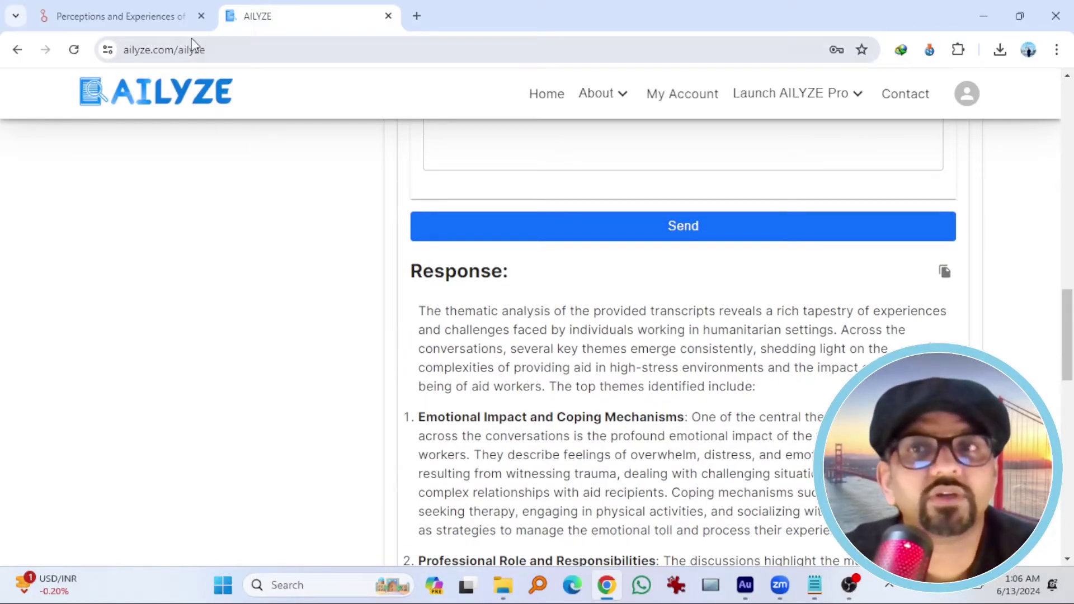
{"action": "left_click", "coordinate": [147, 13]}
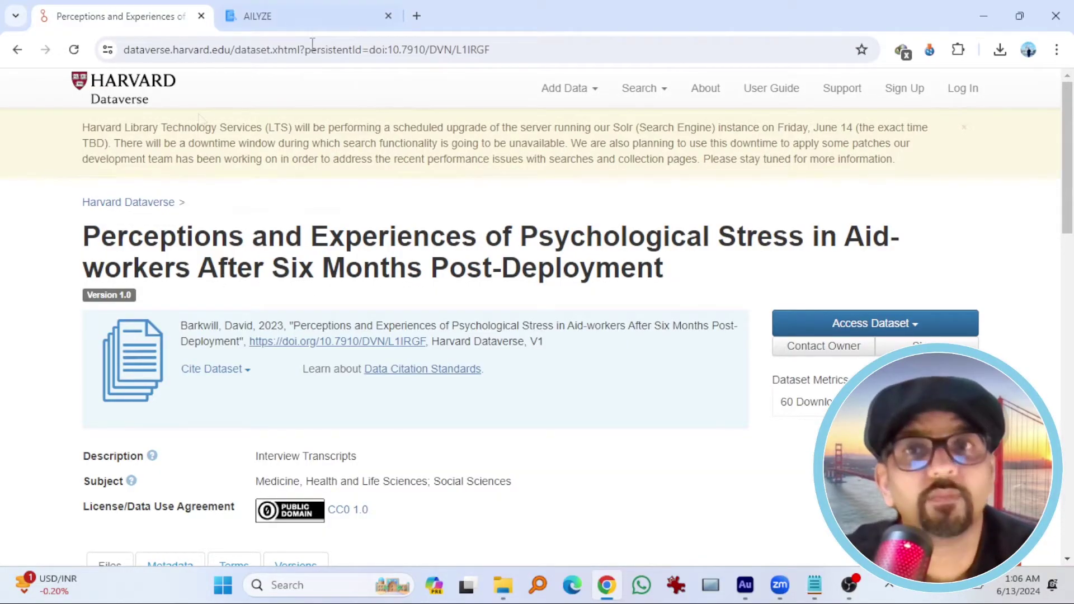
{"action": "left_click", "coordinate": [259, 16]}
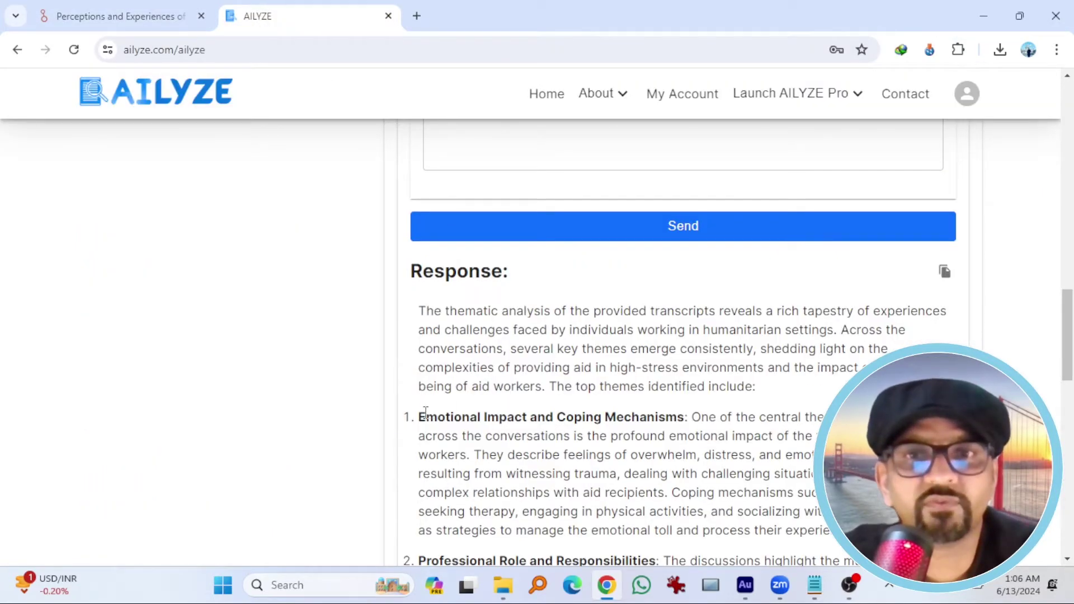
Step: Highlight the Emotional Impact and Coping Mechanisms heading and read through the five themes
{"action": "left_click_drag", "start_coordinate": [419, 417], "coordinate": [694, 415]}
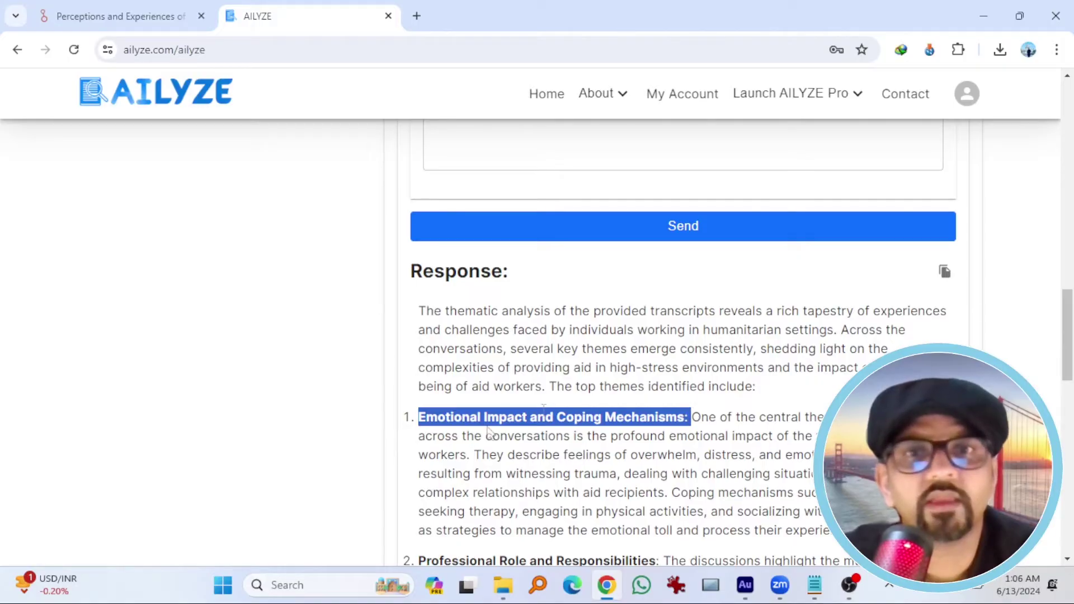
{"action": "scroll", "coordinate": [627, 419], "scroll_direction": "down", "scroll_amount": 3}
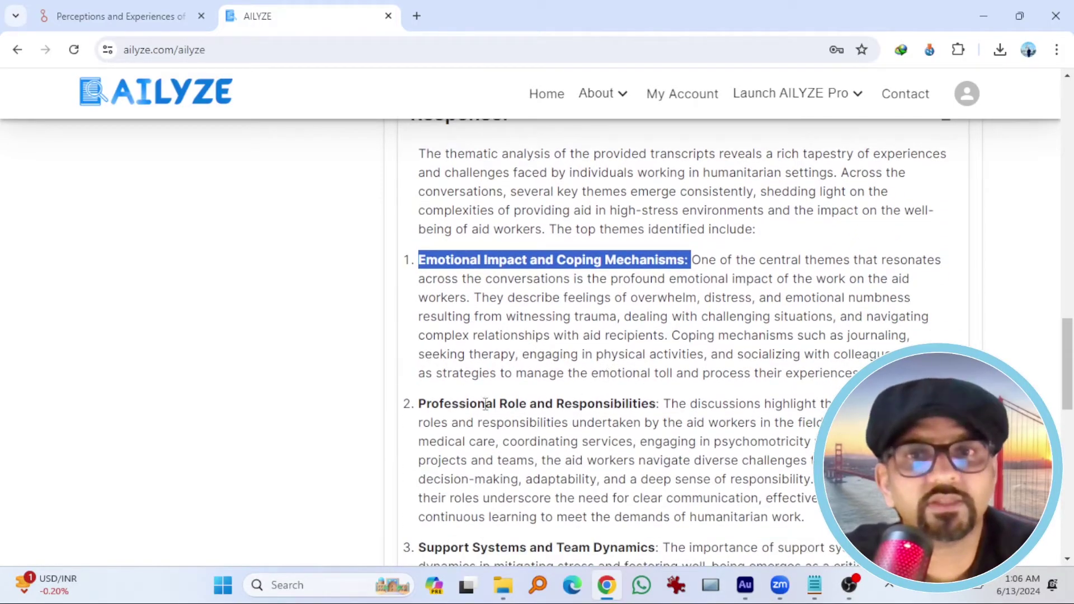
{"action": "scroll", "coordinate": [612, 401], "scroll_direction": "down", "scroll_amount": 4}
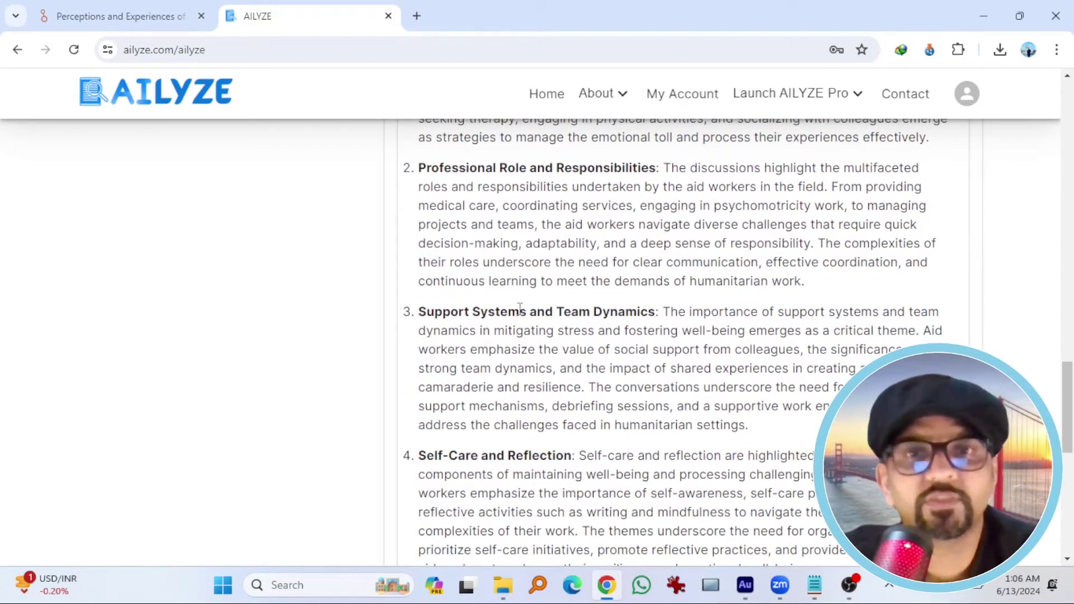
{"action": "scroll", "coordinate": [627, 332], "scroll_direction": "down", "scroll_amount": 6}
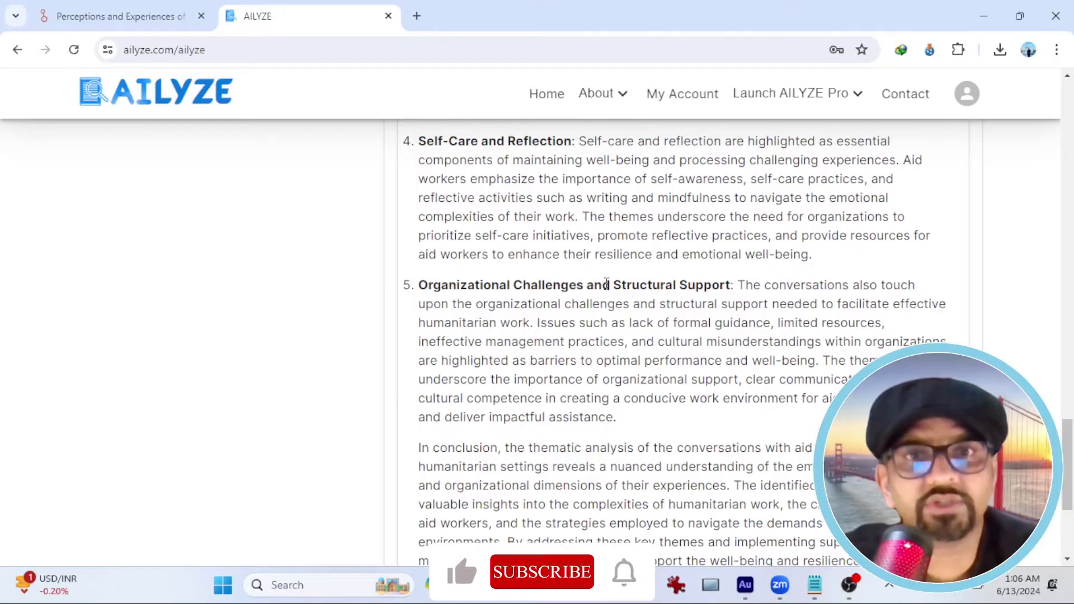
{"action": "scroll", "coordinate": [682, 302], "scroll_direction": "down", "scroll_amount": 5}
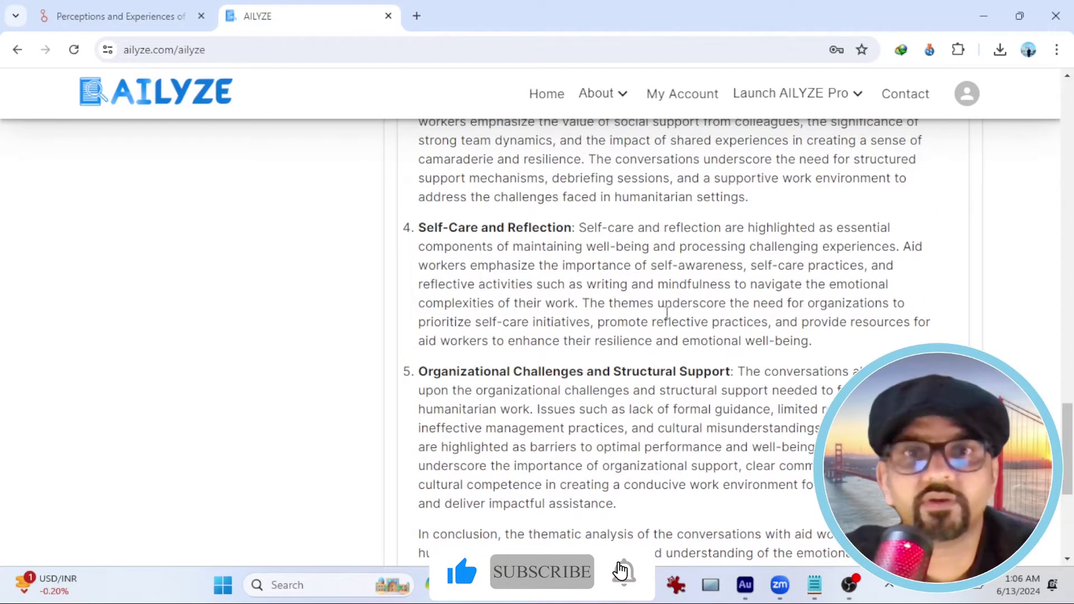
{"action": "scroll", "coordinate": [551, 442], "scroll_direction": "up", "scroll_amount": 10}
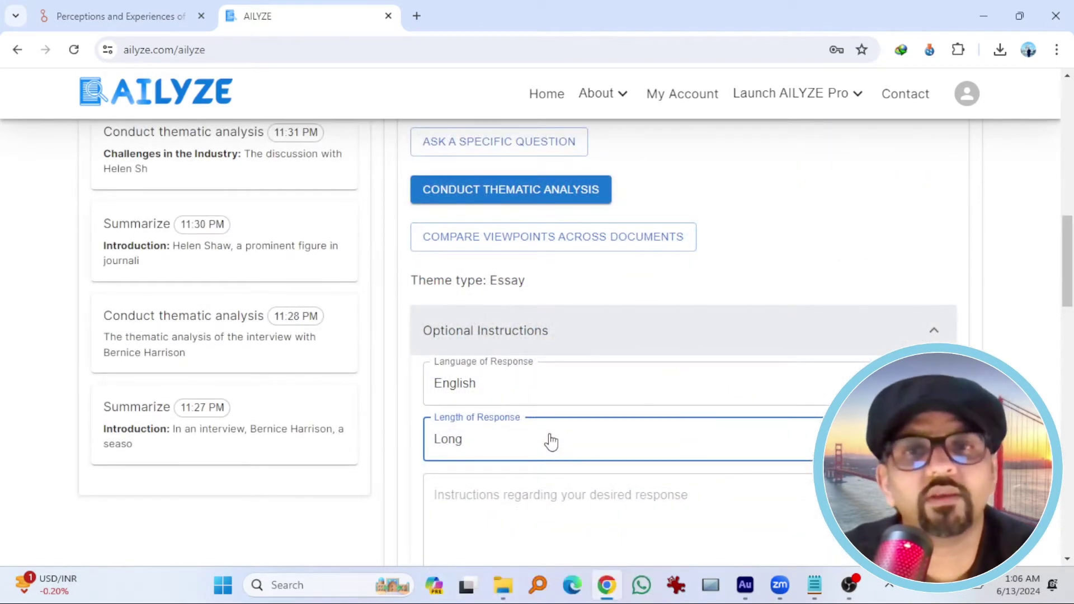
Step: Rerun the analysis at Long length and review the themes on workload, burnout and role ambiguity
{"action": "left_click", "coordinate": [551, 441]}
{"action": "left_click", "coordinate": [470, 531]}
{"action": "scroll", "coordinate": [527, 441], "scroll_direction": "down", "scroll_amount": 6}
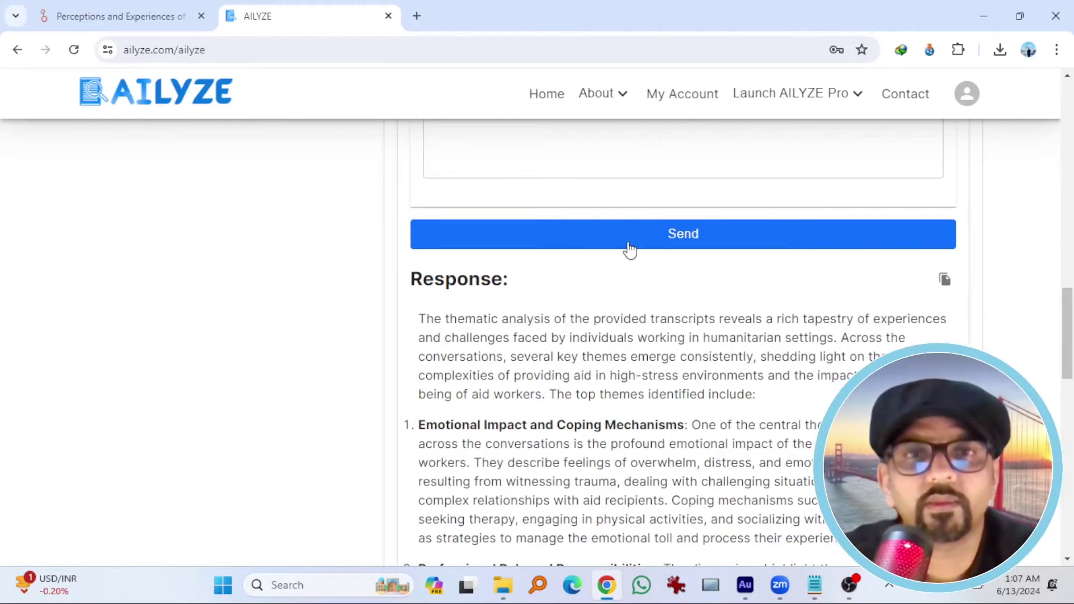
{"action": "left_click", "coordinate": [630, 244]}
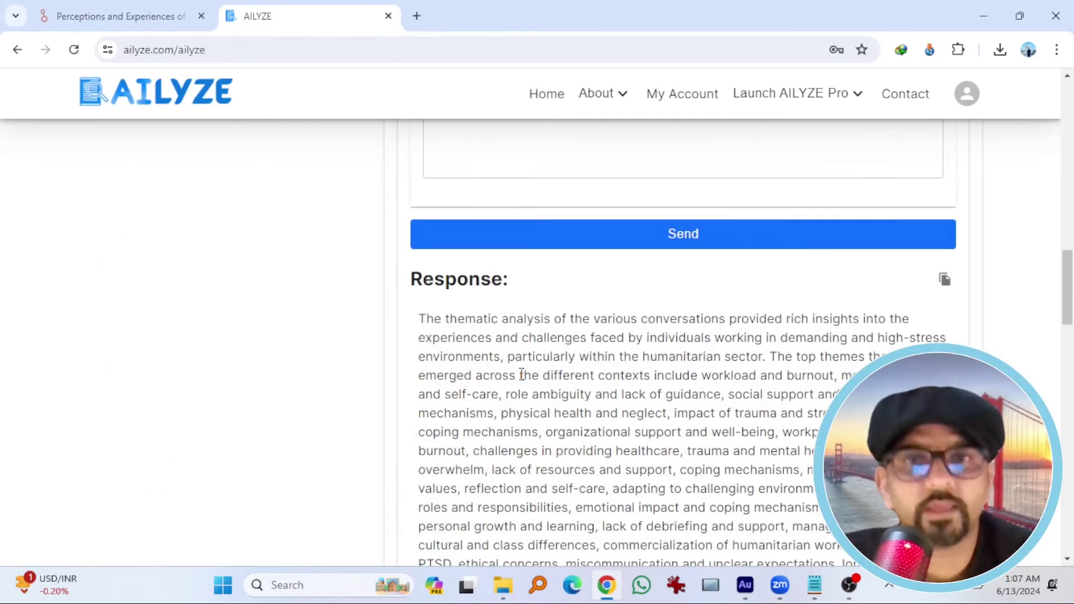
{"action": "scroll", "coordinate": [518, 300], "scroll_direction": "down", "scroll_amount": 15}
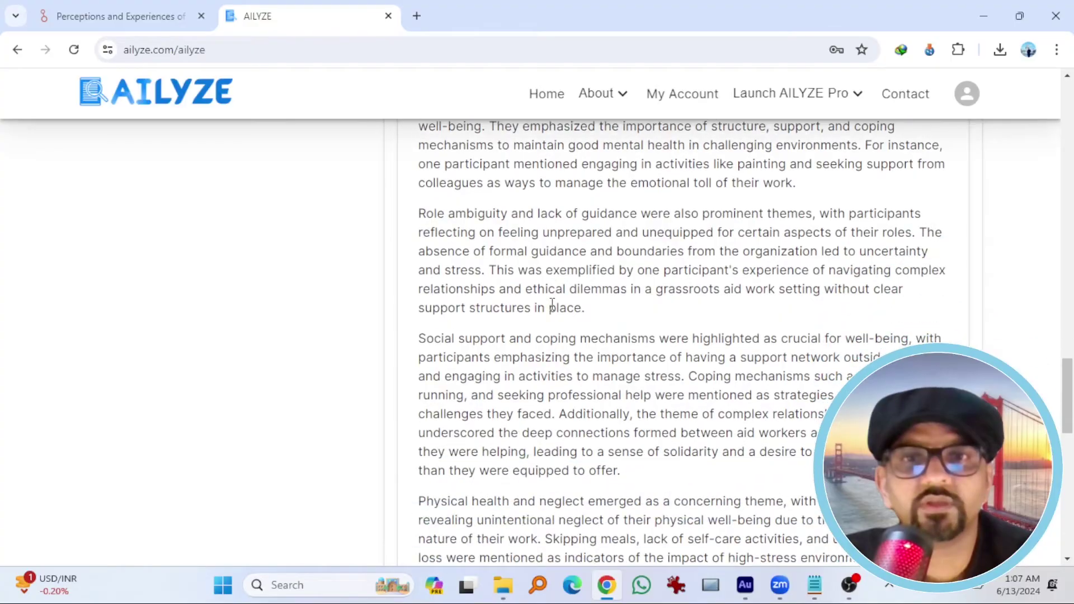
{"action": "scroll", "coordinate": [552, 304], "scroll_direction": "down", "scroll_amount": 5}
{"action": "scroll", "coordinate": [599, 341], "scroll_direction": "up", "scroll_amount": 20}
{"action": "scroll", "coordinate": [599, 341], "scroll_direction": "down", "scroll_amount": 4}
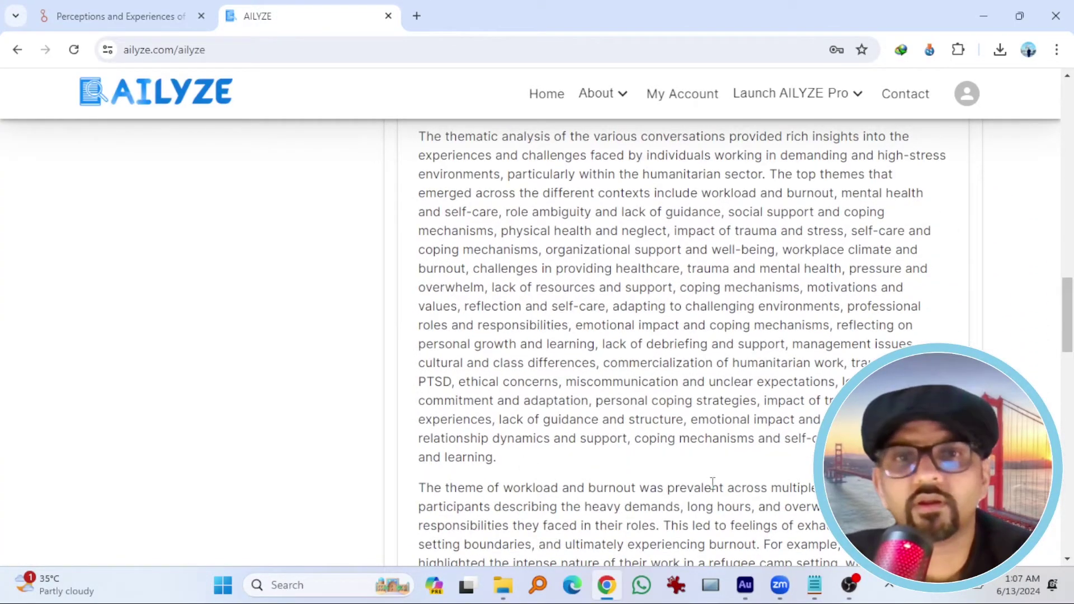
{"action": "scroll", "coordinate": [711, 483], "scroll_direction": "down", "scroll_amount": 4}
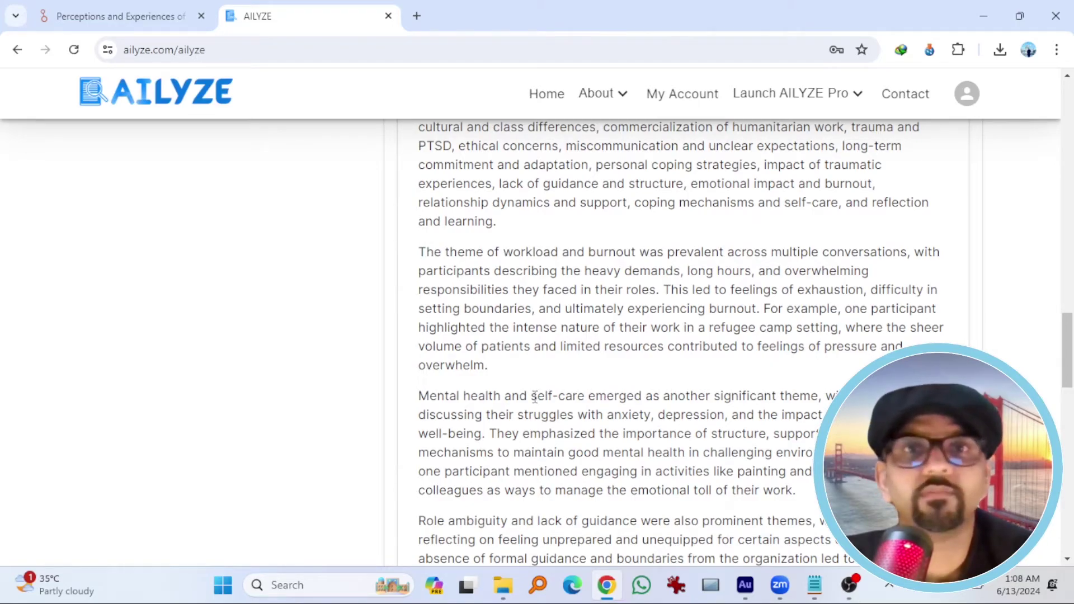
{"action": "scroll", "coordinate": [568, 439], "scroll_direction": "up", "scroll_amount": 15}
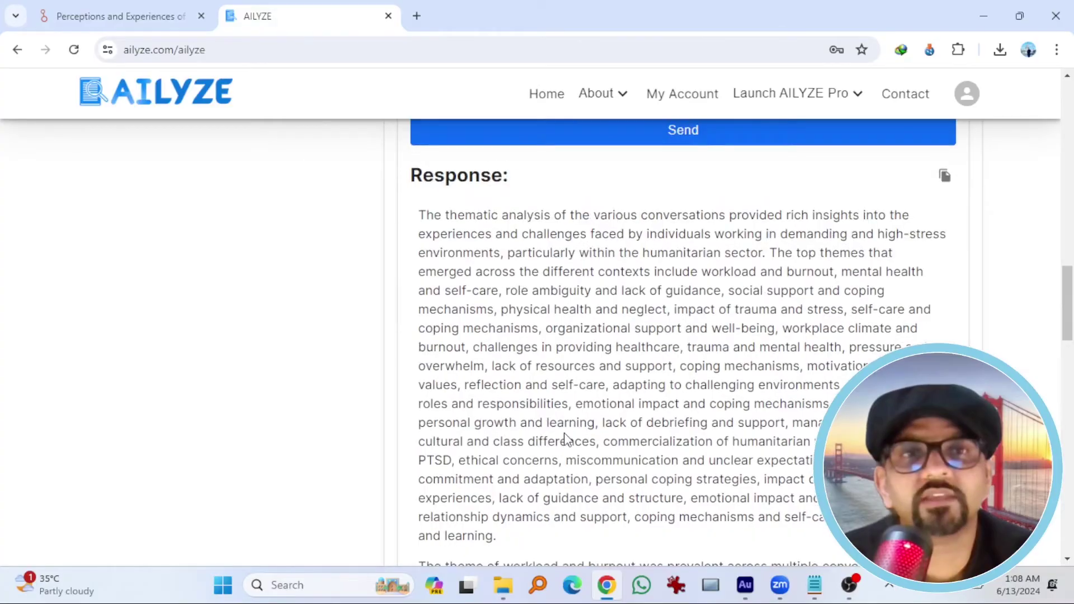
{"action": "scroll", "coordinate": [566, 439], "scroll_direction": "up", "scroll_amount": 6}
Step: Switch to a bullet-point summary with a separate summary for each document
{"action": "scroll", "coordinate": [565, 439], "scroll_direction": "down", "scroll_amount": 3}
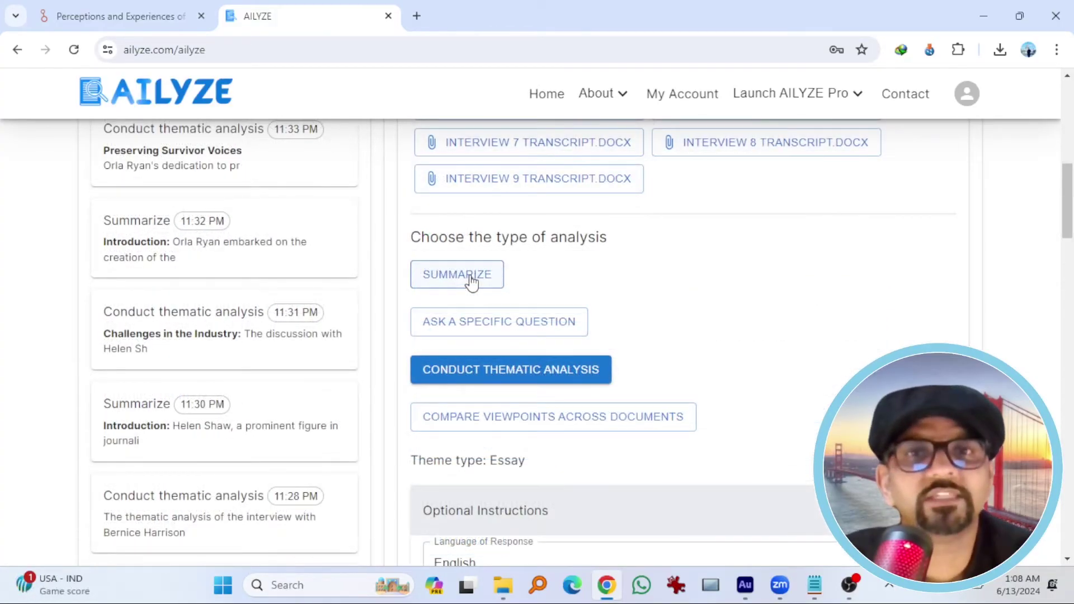
{"action": "left_click", "coordinate": [472, 282]}
{"action": "scroll", "coordinate": [768, 352], "scroll_direction": "down", "scroll_amount": 2}
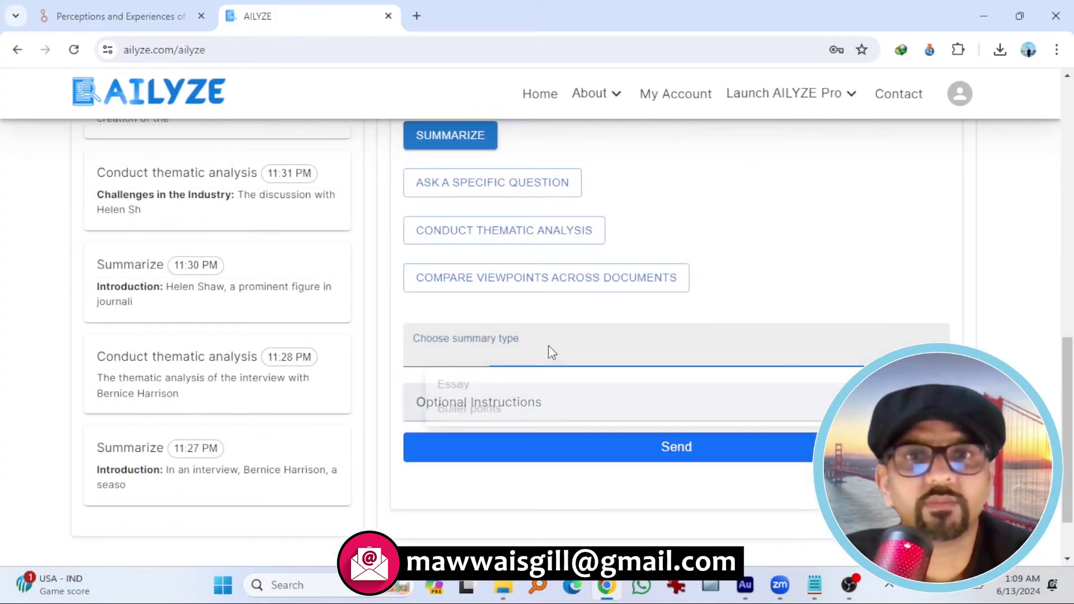
{"action": "left_click", "coordinate": [549, 347]}
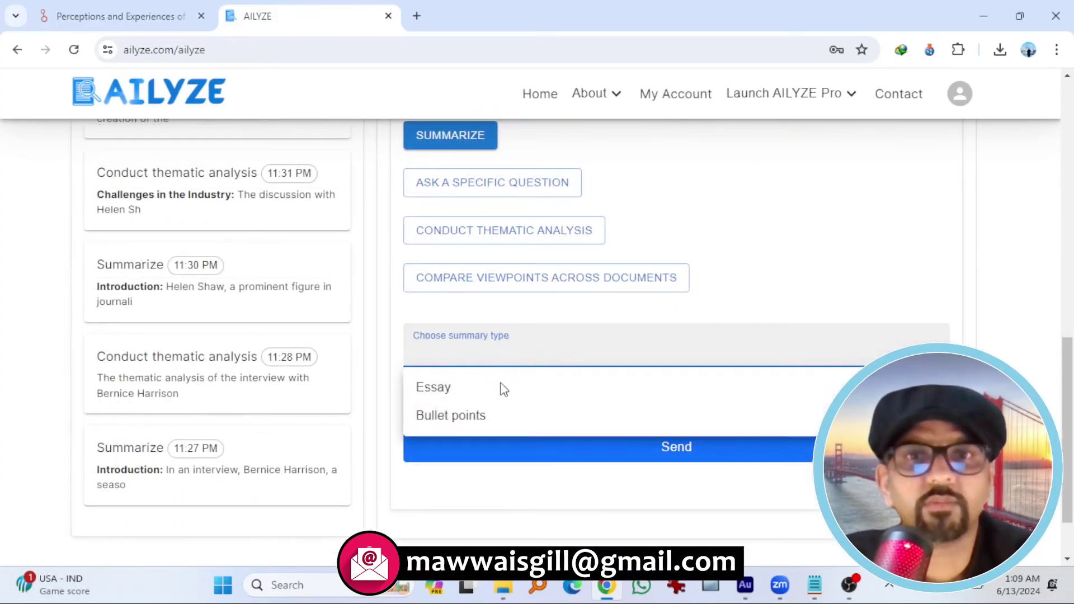
{"action": "left_click", "coordinate": [456, 420]}
{"action": "left_click", "coordinate": [490, 411]}
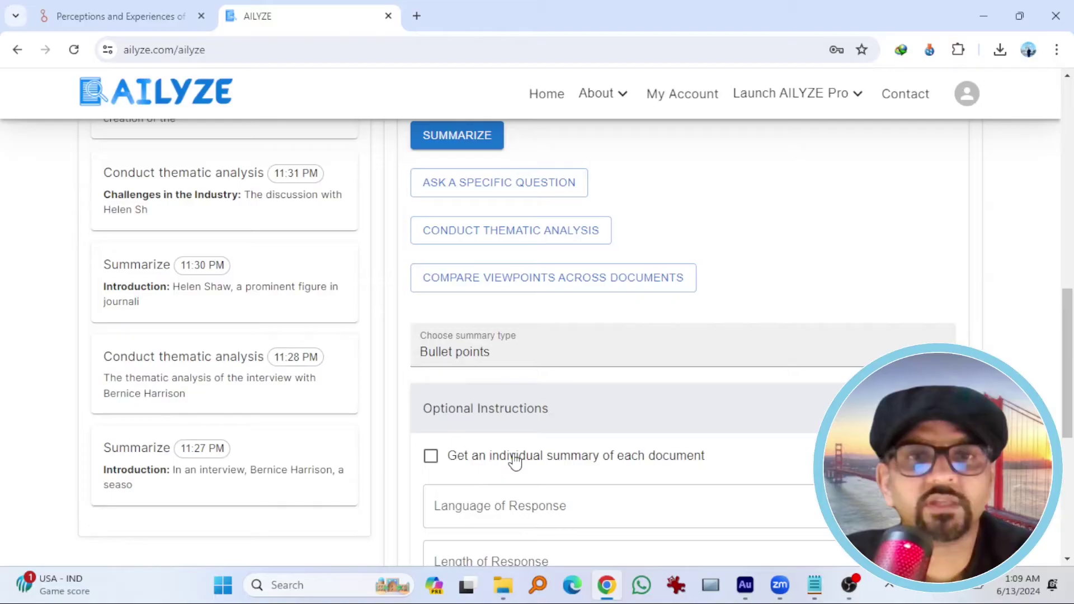
{"action": "left_click", "coordinate": [515, 462]}
Step: Set the summary to English at Medium length and send the request
{"action": "scroll", "coordinate": [553, 357], "scroll_direction": "down", "scroll_amount": 3}
{"action": "left_click", "coordinate": [491, 364]}
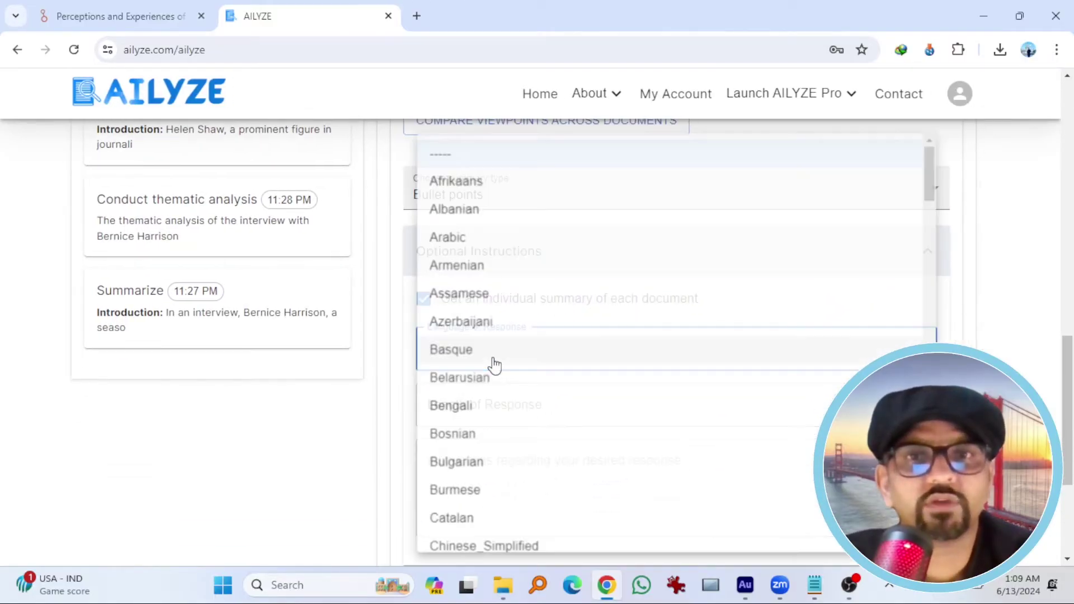
{"action": "scroll", "coordinate": [498, 376], "scroll_direction": "down", "scroll_amount": 4}
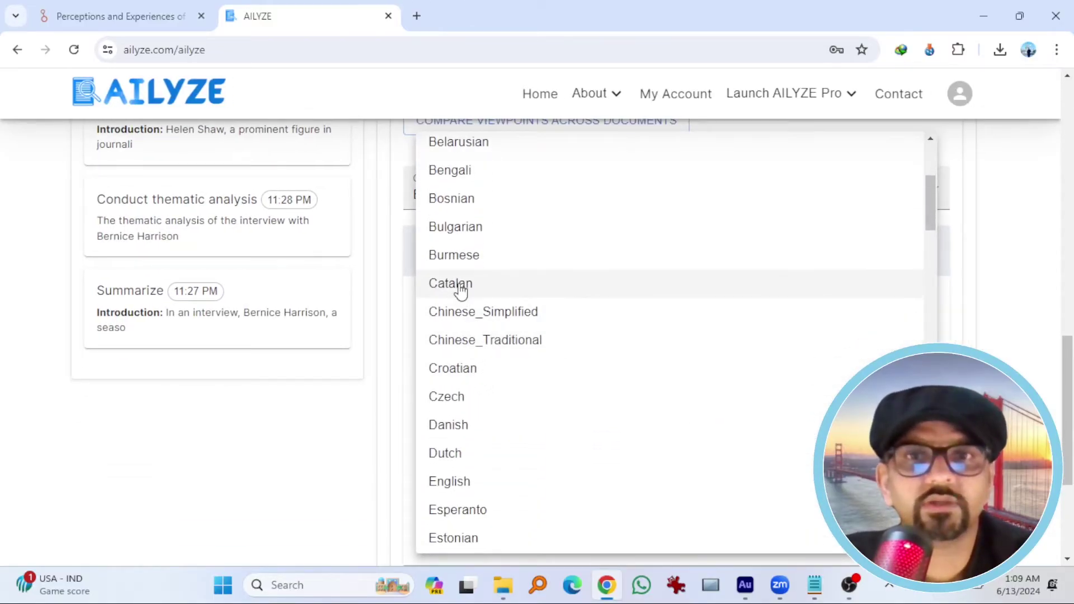
{"action": "scroll", "coordinate": [464, 335], "scroll_direction": "down", "scroll_amount": 3}
{"action": "left_click", "coordinate": [485, 331]}
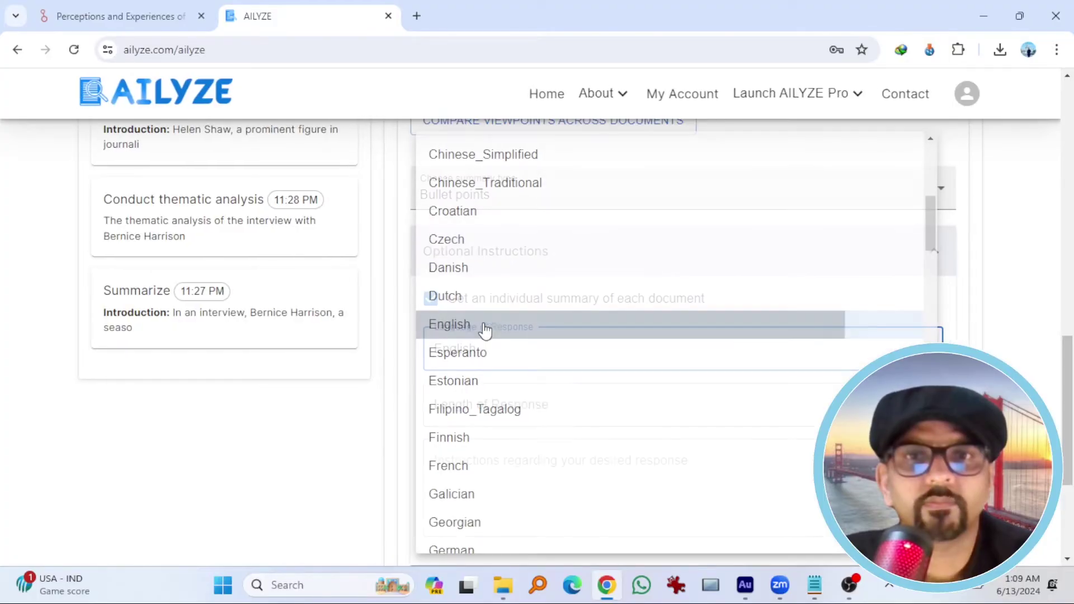
{"action": "left_click", "coordinate": [496, 407]}
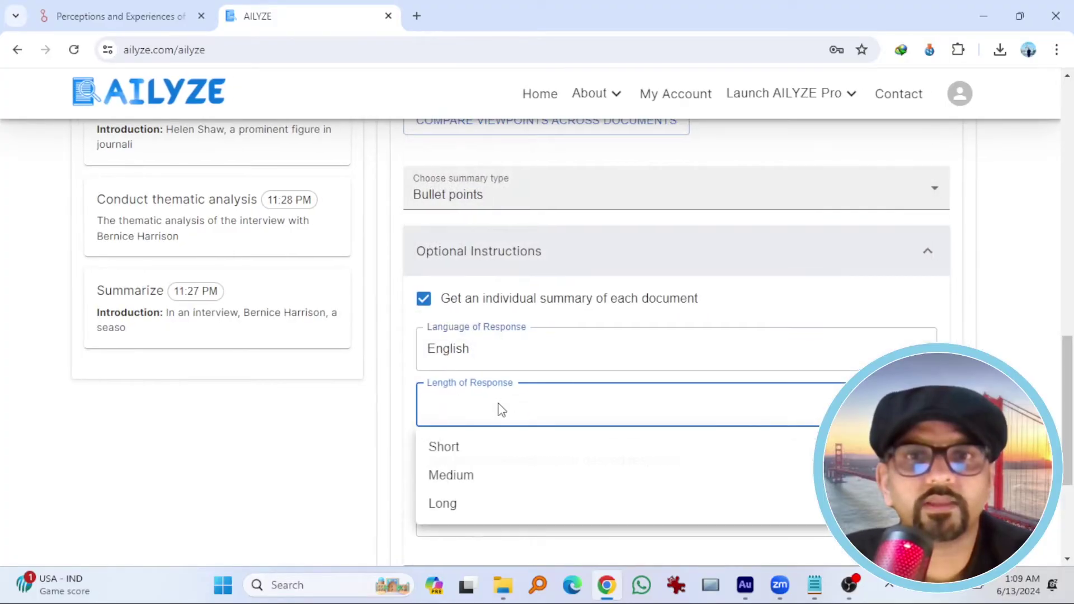
{"action": "left_click", "coordinate": [464, 477]}
{"action": "scroll", "coordinate": [504, 434], "scroll_direction": "down", "scroll_amount": 3}
{"action": "left_click", "coordinate": [541, 439]}
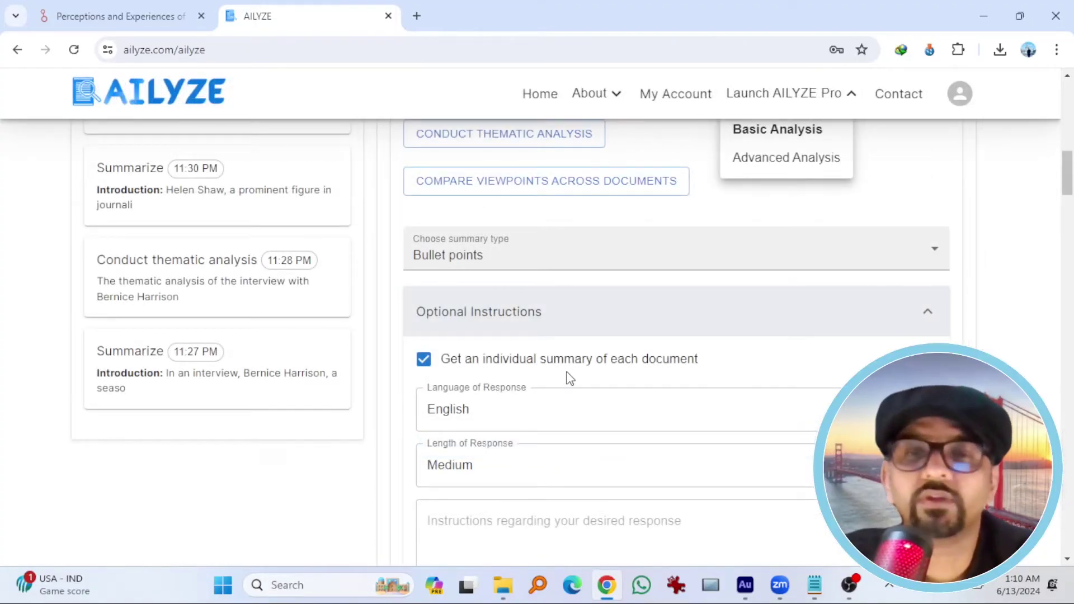
{"action": "scroll", "coordinate": [569, 377], "scroll_direction": "down", "scroll_amount": 10}
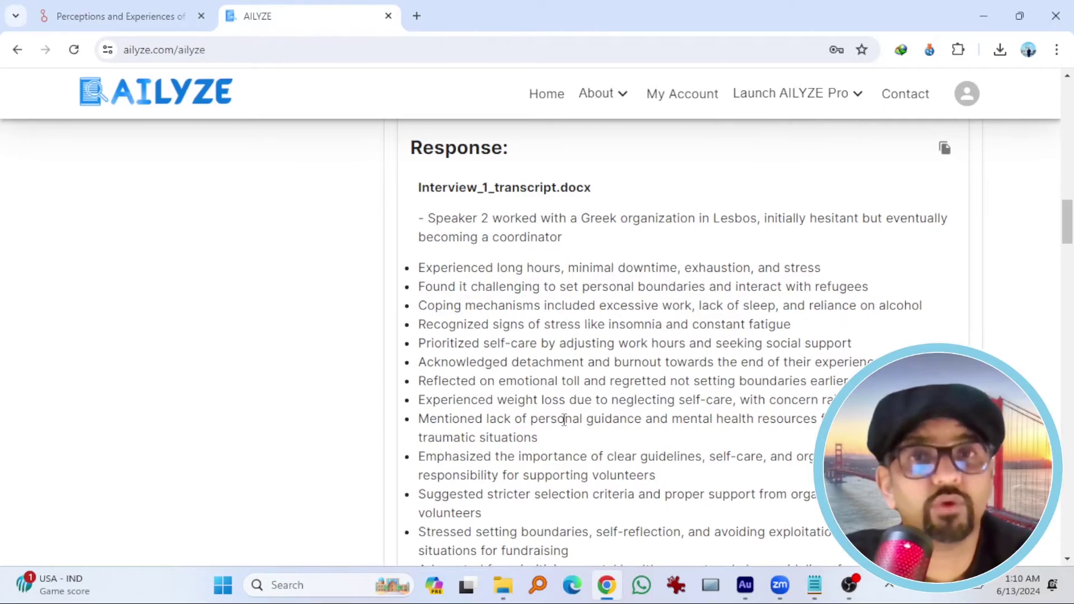
{"action": "scroll", "coordinate": [563, 427], "scroll_direction": "down", "scroll_amount": 7}
{"action": "scroll", "coordinate": [500, 279], "scroll_direction": "down", "scroll_amount": 15}
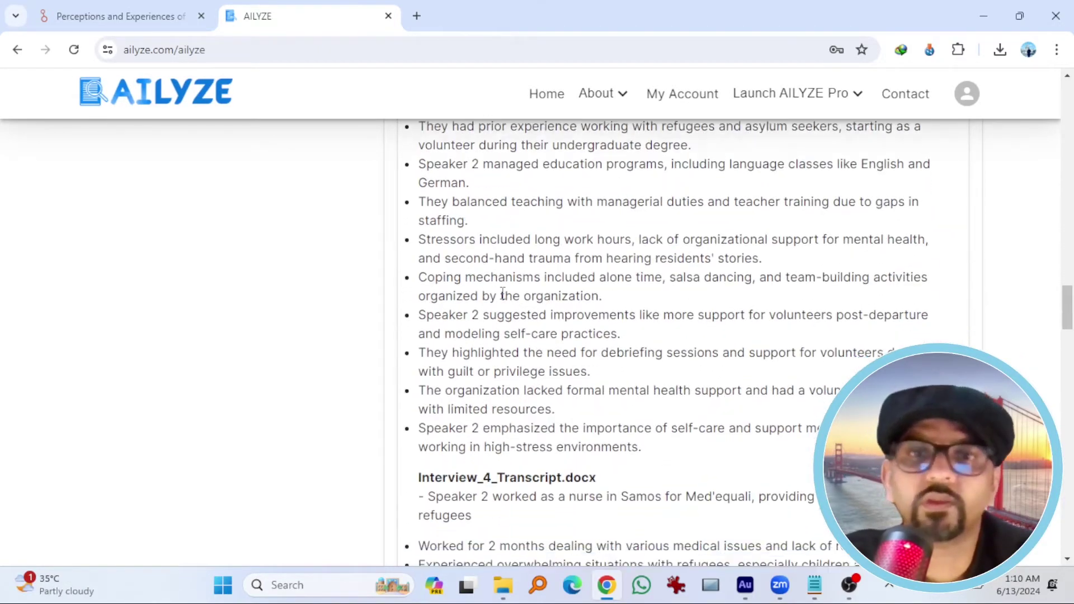
{"action": "scroll", "coordinate": [512, 318], "scroll_direction": "down", "scroll_amount": 15}
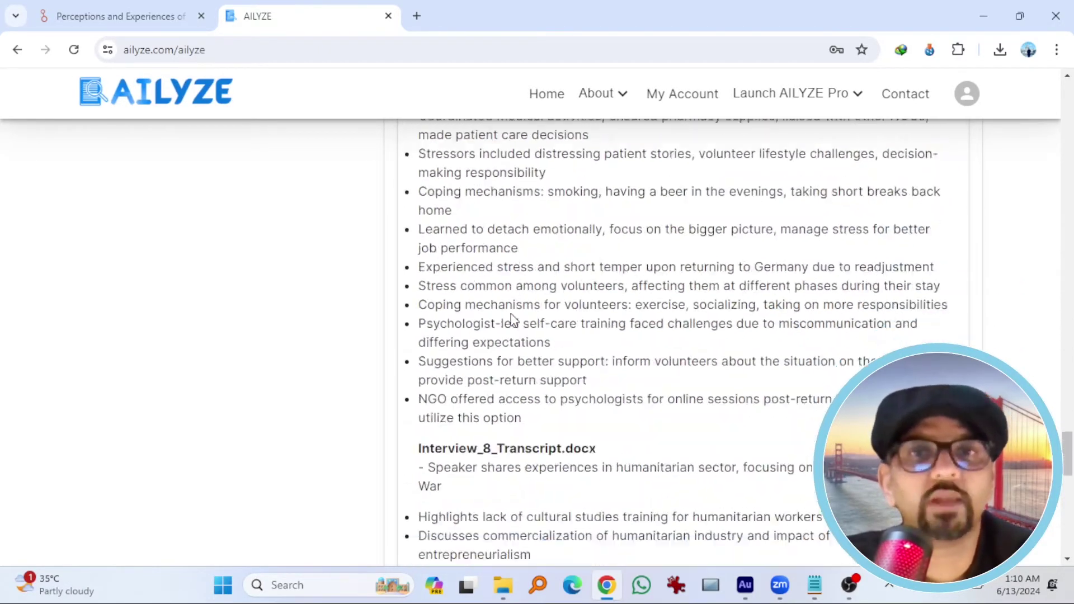
{"action": "scroll", "coordinate": [503, 309], "scroll_direction": "up", "scroll_amount": 20}
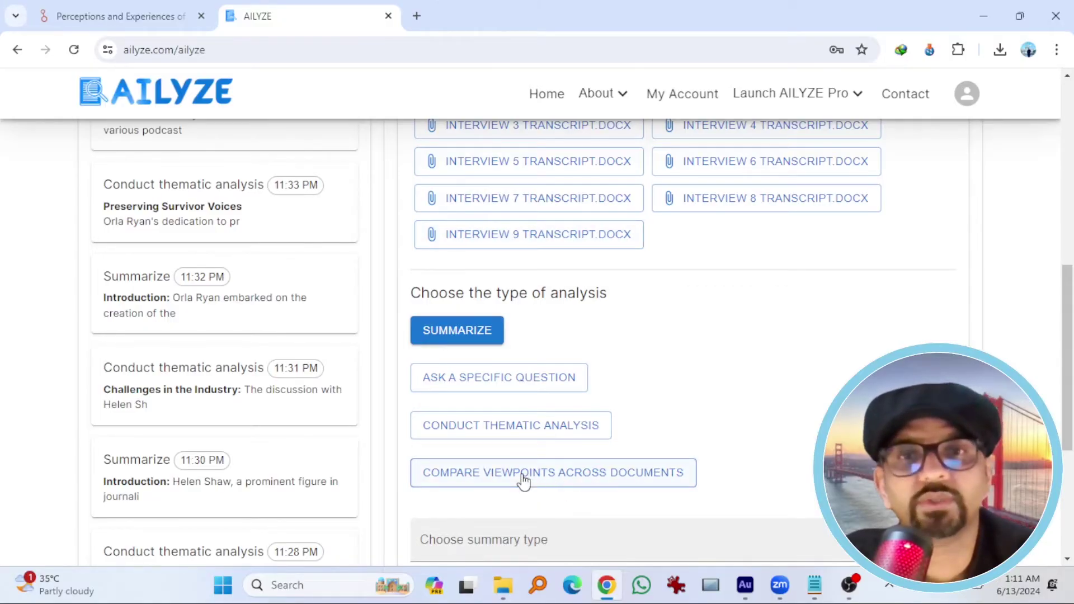
Step: Reload the page and attach only Interview_1_transcript.docx from the previously uploaded files
{"action": "left_click", "coordinate": [75, 50]}
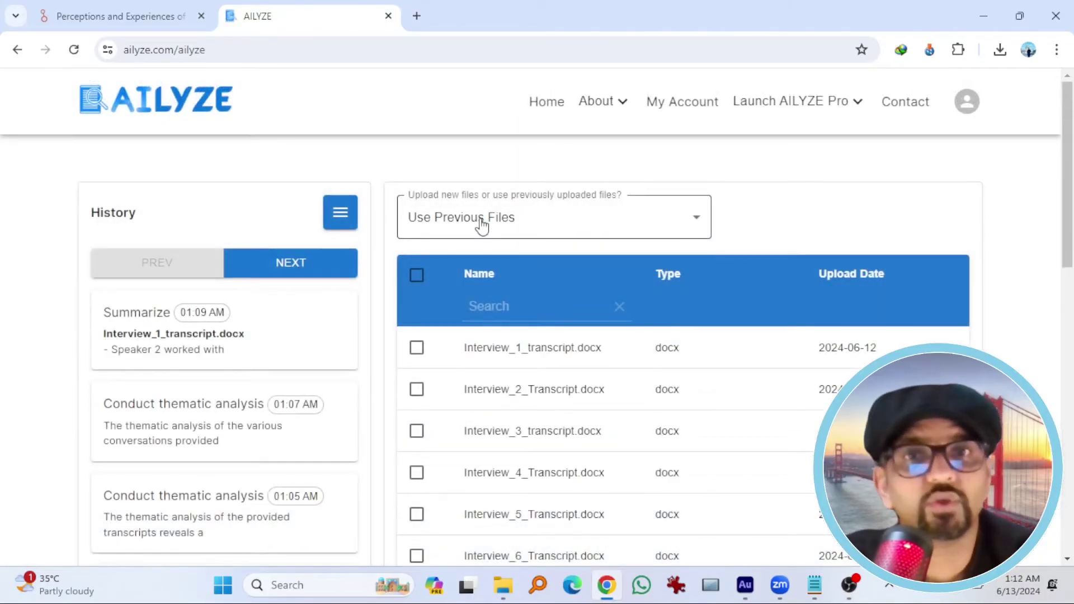
{"action": "scroll", "coordinate": [577, 389], "scroll_direction": "down", "scroll_amount": 5}
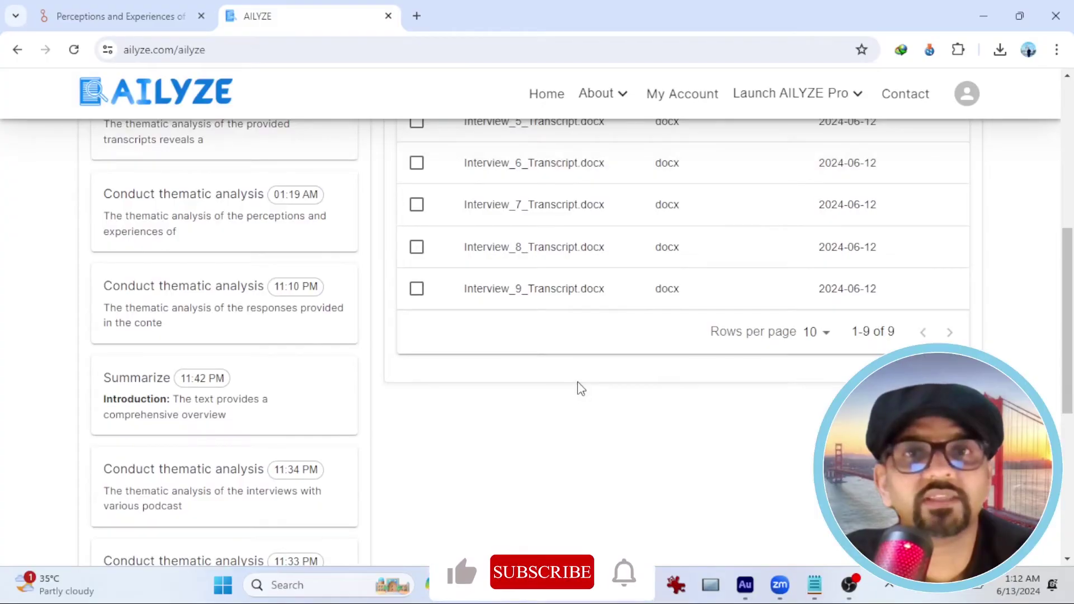
{"action": "scroll", "coordinate": [580, 388], "scroll_direction": "up", "scroll_amount": 5}
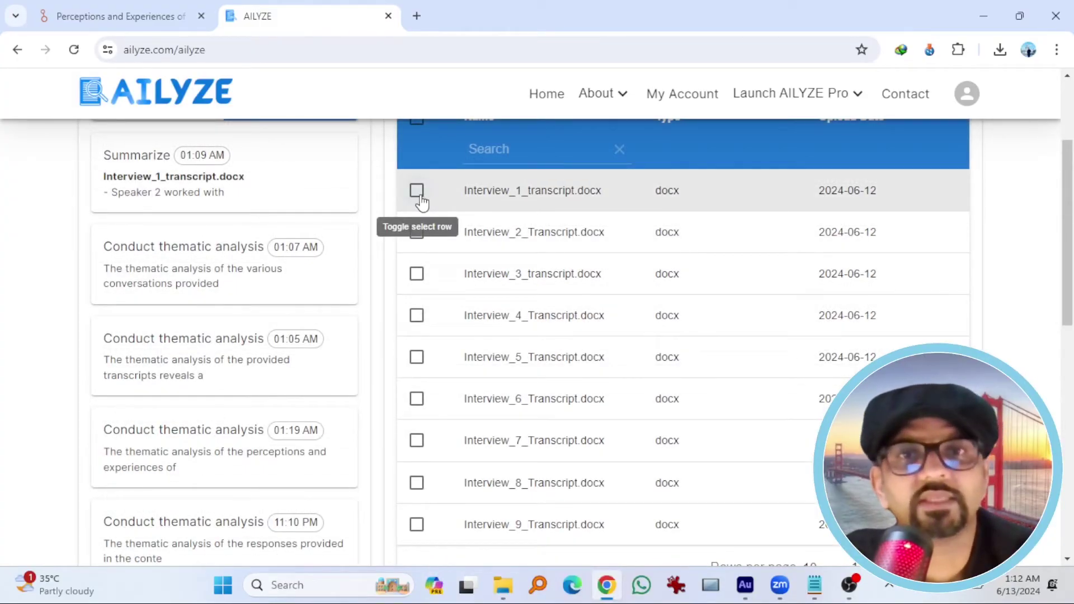
{"action": "left_click", "coordinate": [417, 191]}
{"action": "scroll", "coordinate": [561, 338], "scroll_direction": "down", "scroll_amount": 10}
{"action": "scroll", "coordinate": [503, 277], "scroll_direction": "up", "scroll_amount": 4}
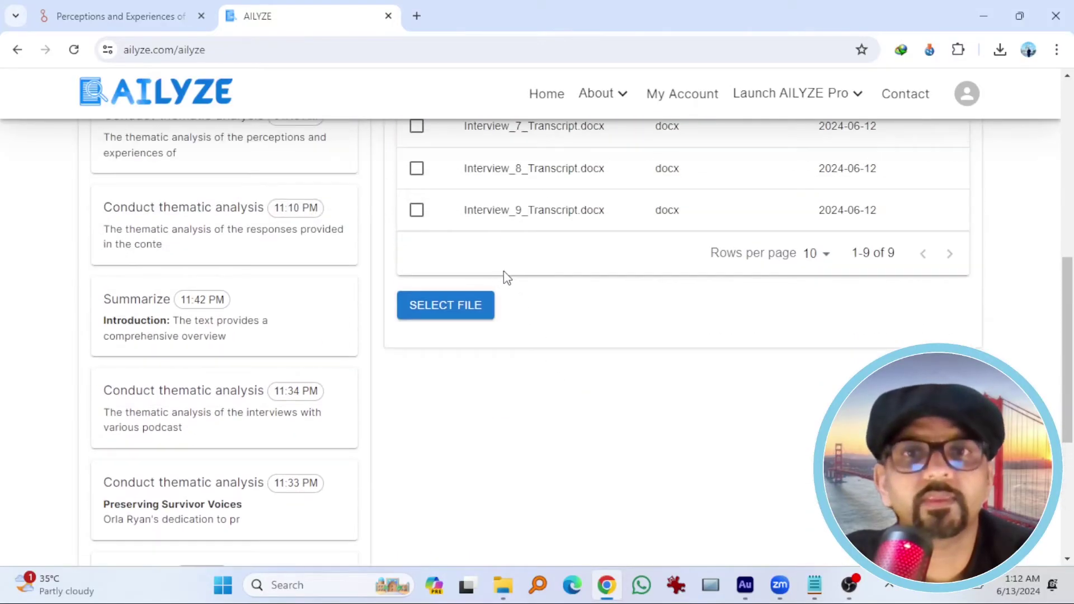
{"action": "left_click", "coordinate": [460, 311]}
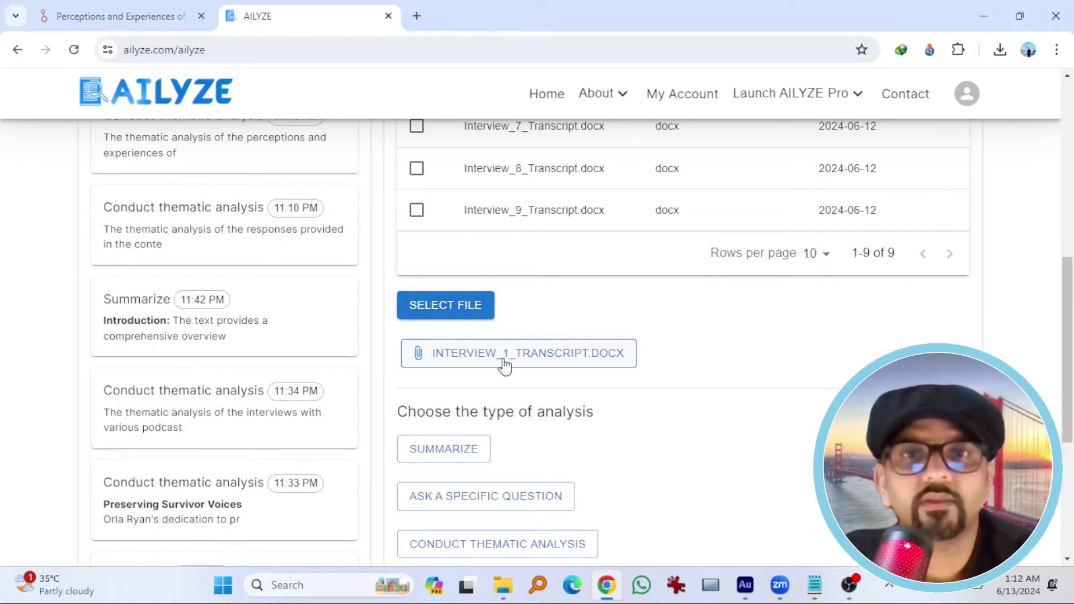
{"action": "scroll", "coordinate": [494, 412], "scroll_direction": "down", "scroll_amount": 3}
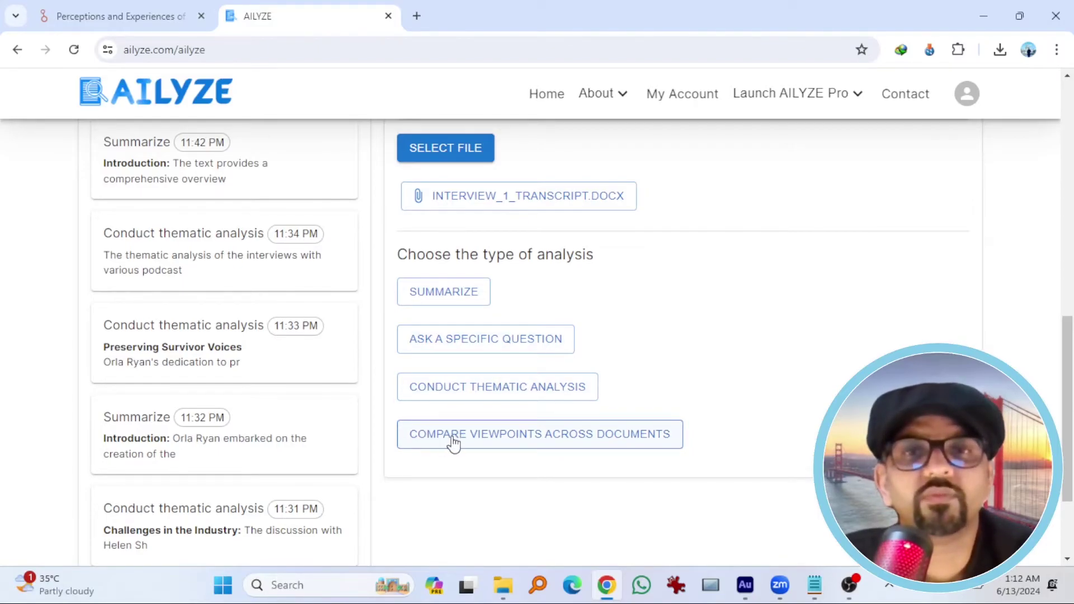
{"action": "scroll", "coordinate": [551, 386], "scroll_direction": "up", "scroll_amount": 10}
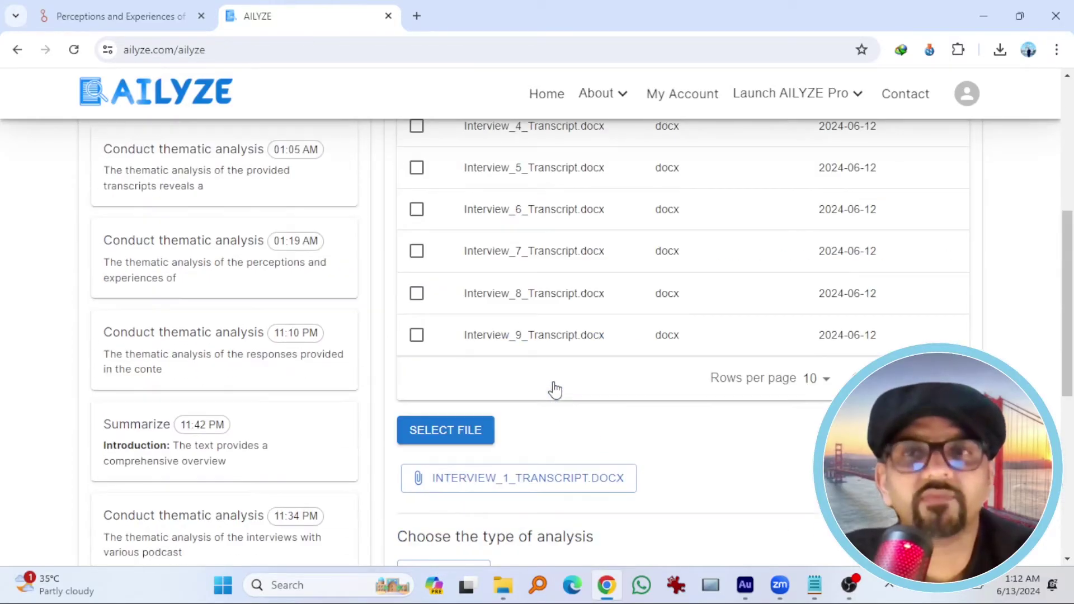
Step: Create a new Advanced Analysis project and attach all previously uploaded interview files
{"action": "left_click", "coordinate": [785, 101]}
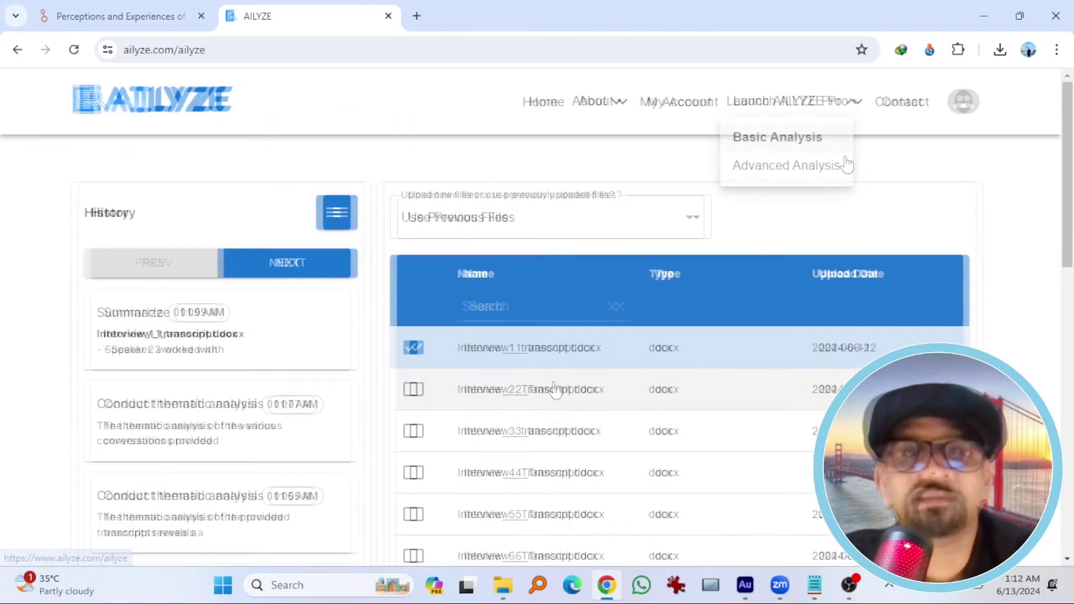
{"action": "left_click", "coordinate": [765, 178]}
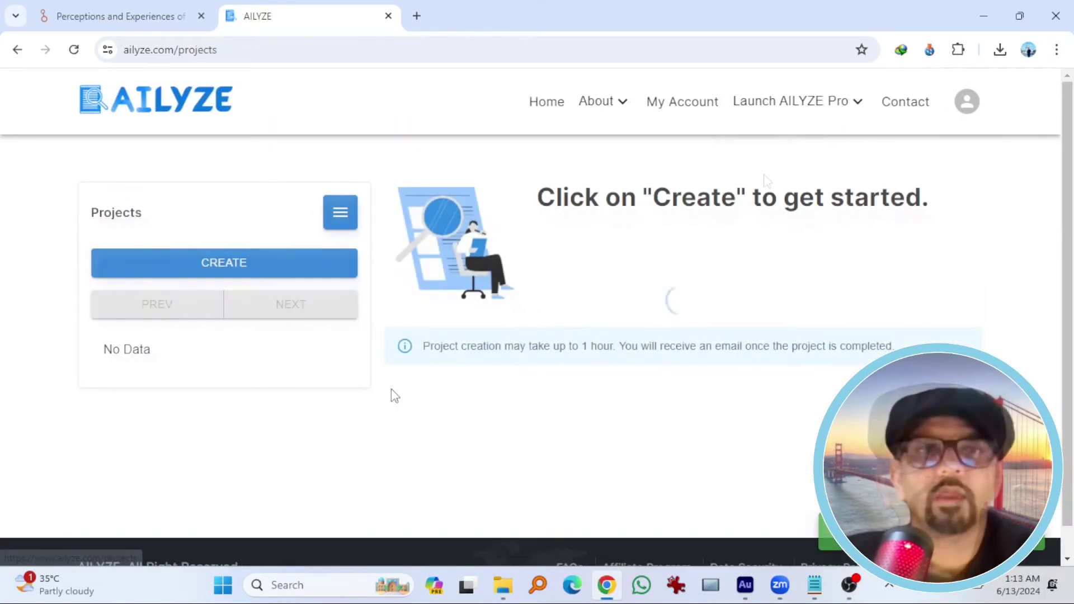
{"action": "left_click", "coordinate": [225, 272]}
{"action": "left_click", "coordinate": [417, 313]}
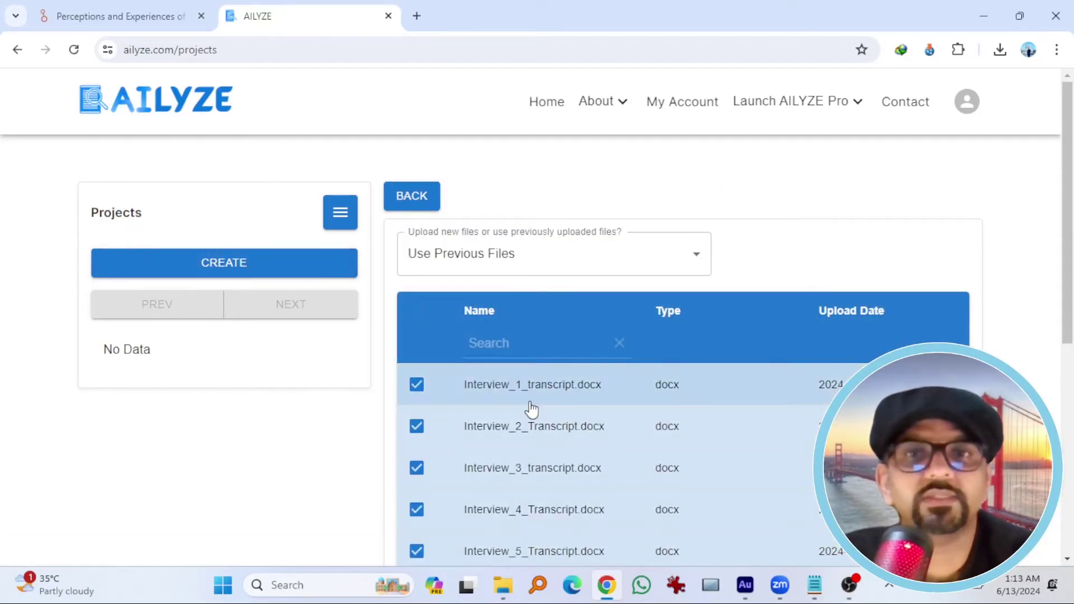
{"action": "scroll", "coordinate": [530, 413], "scroll_direction": "down", "scroll_amount": 5}
{"action": "left_click", "coordinate": [455, 500]}
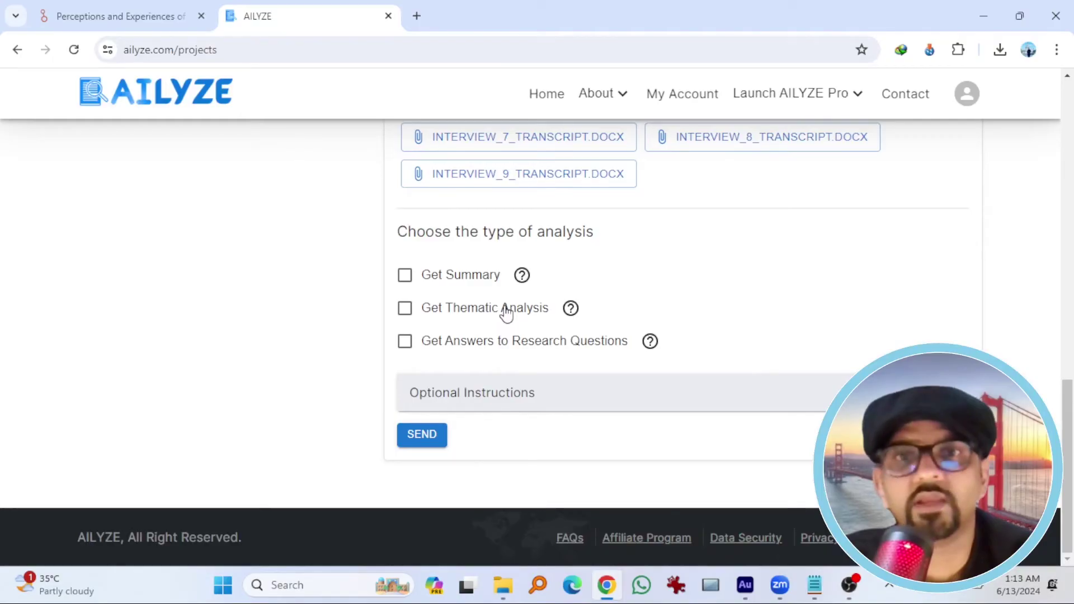
Step: Tick Summary, Thematic, Frequency and Compare Viewpoints analyses for the project
{"action": "mouse_move", "coordinate": [521, 278]}
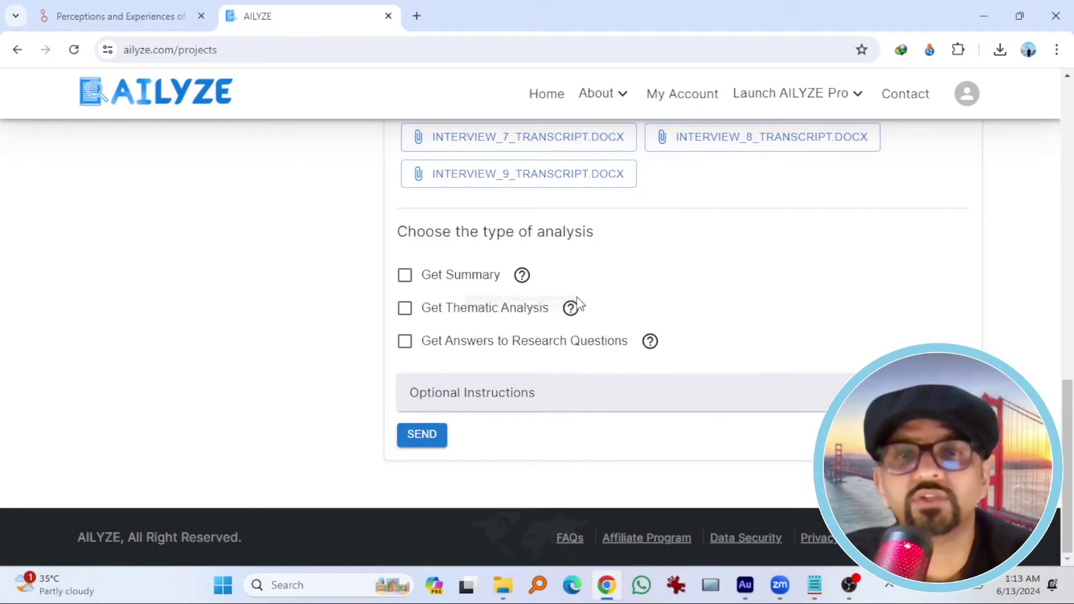
{"action": "mouse_move", "coordinate": [573, 309]}
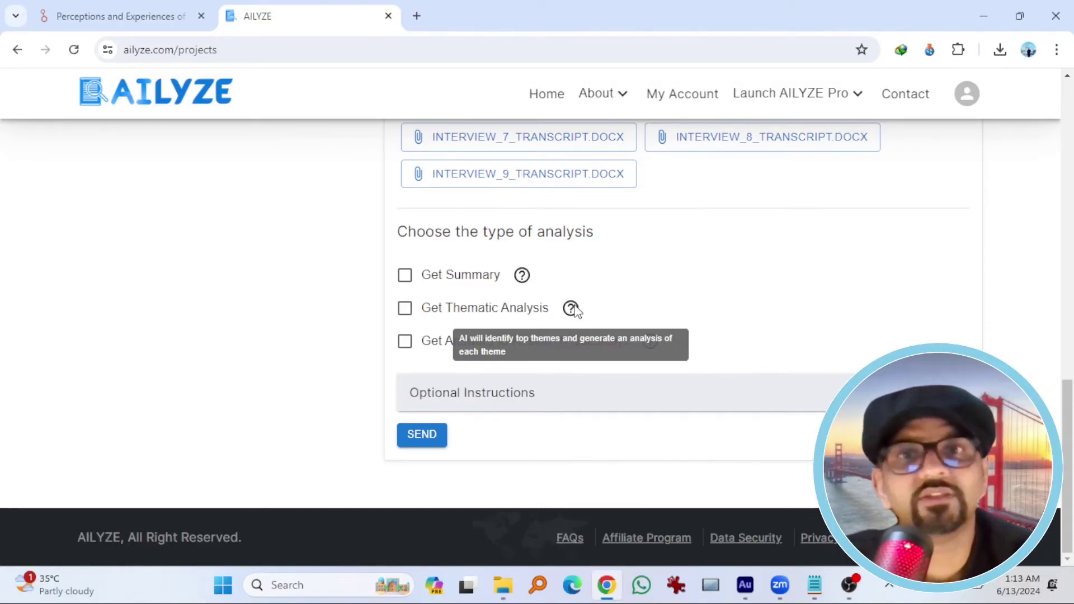
{"action": "left_click", "coordinate": [404, 275]}
{"action": "left_click", "coordinate": [405, 308]}
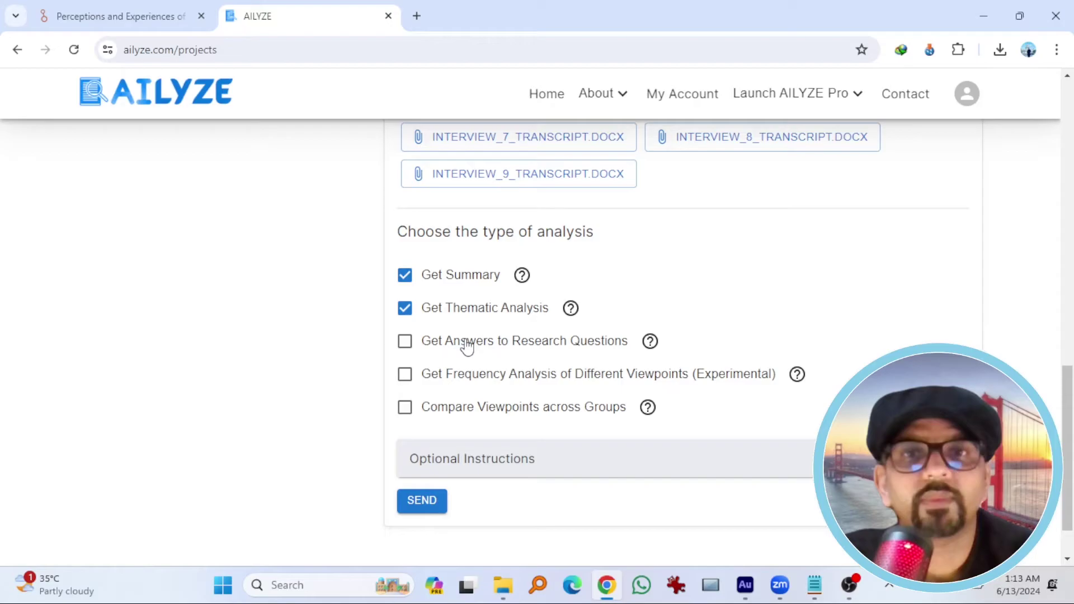
{"action": "mouse_move", "coordinate": [649, 342]}
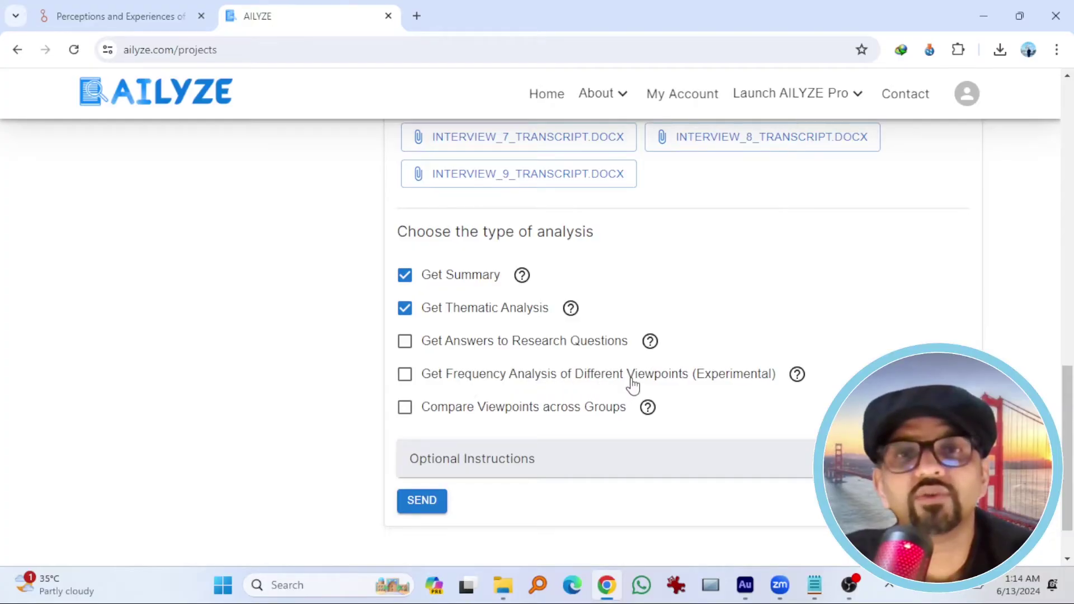
{"action": "left_click", "coordinate": [405, 376]}
{"action": "scroll", "coordinate": [448, 364], "scroll_direction": "down", "scroll_amount": 1}
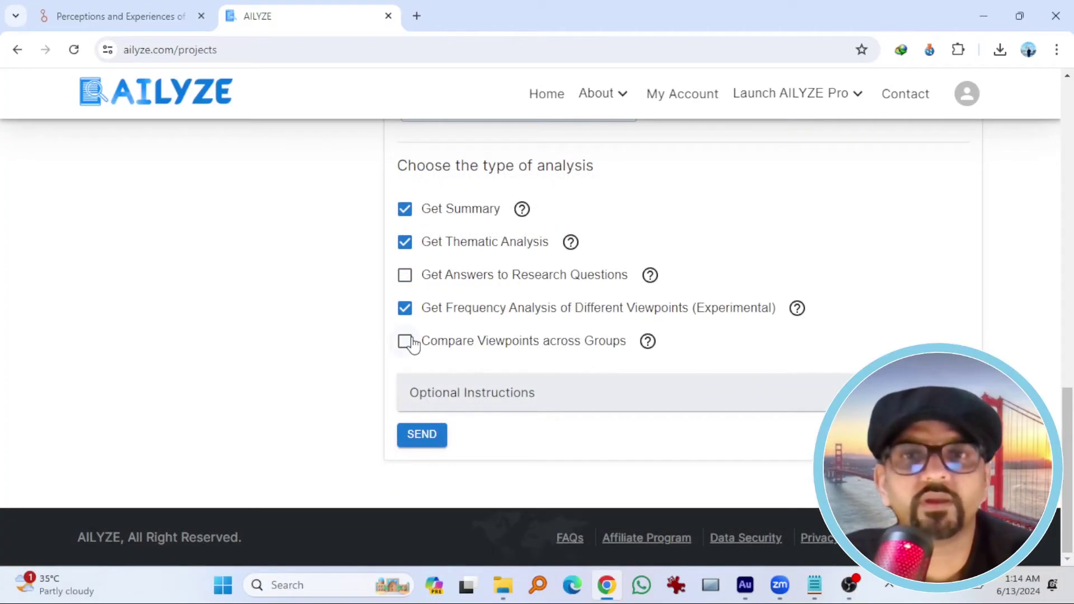
{"action": "left_click", "coordinate": [404, 341]}
Step: Assign Interview_6, Interview_7, Interview_8 and Interview_9 to the second group
{"action": "scroll", "coordinate": [442, 313], "scroll_direction": "down", "scroll_amount": 1}
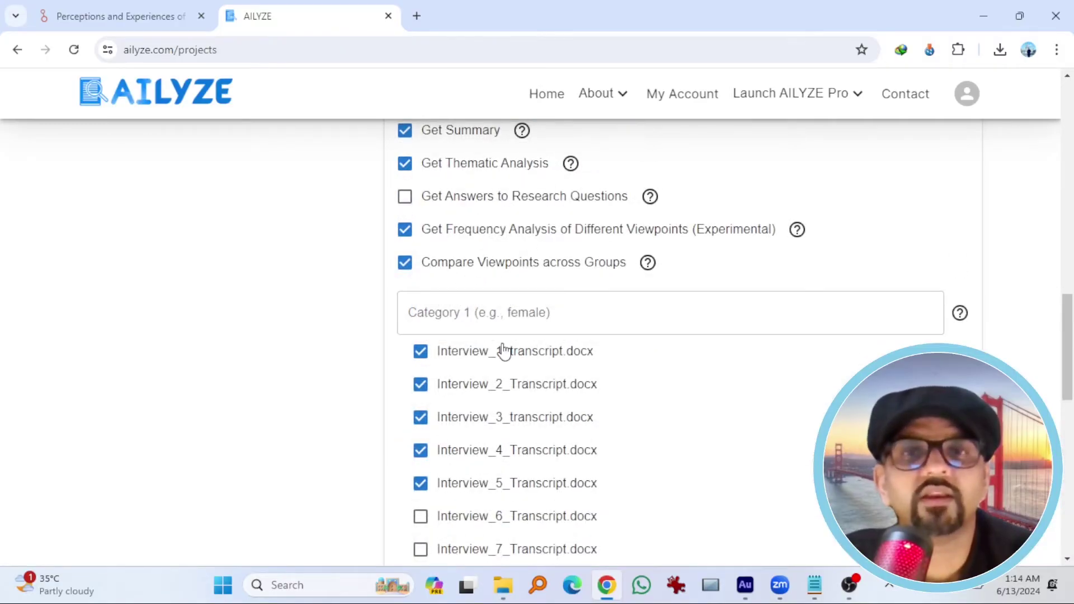
{"action": "scroll", "coordinate": [504, 363], "scroll_direction": "down", "scroll_amount": 8}
{"action": "scroll", "coordinate": [448, 358], "scroll_direction": "up", "scroll_amount": 2}
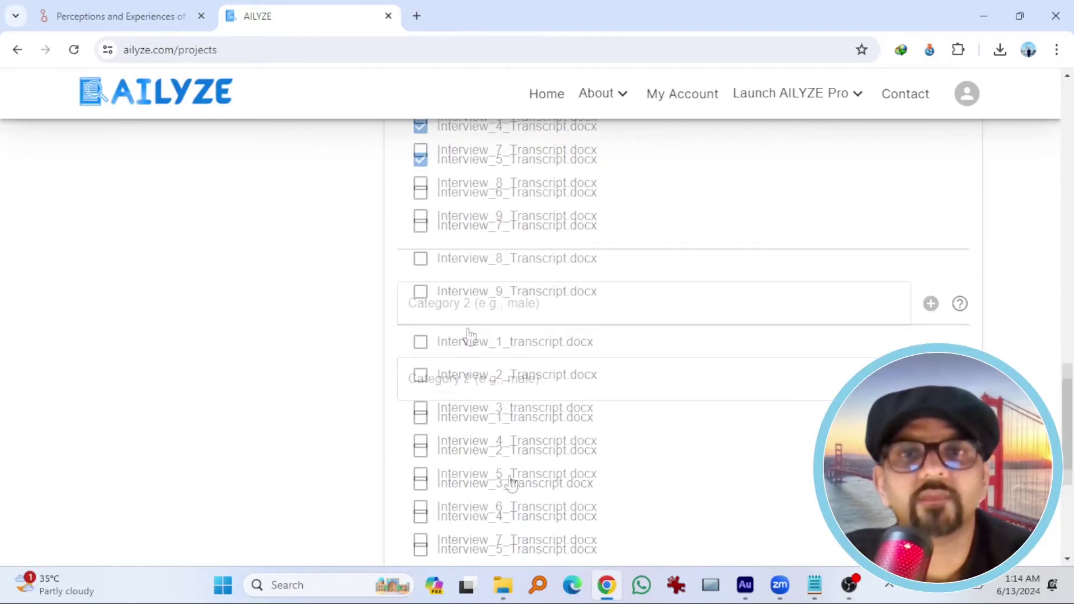
{"action": "scroll", "coordinate": [448, 363], "scroll_direction": "down", "scroll_amount": 3}
{"action": "left_click", "coordinate": [419, 361]}
{"action": "left_click", "coordinate": [420, 389]}
{"action": "left_click", "coordinate": [420, 423]}
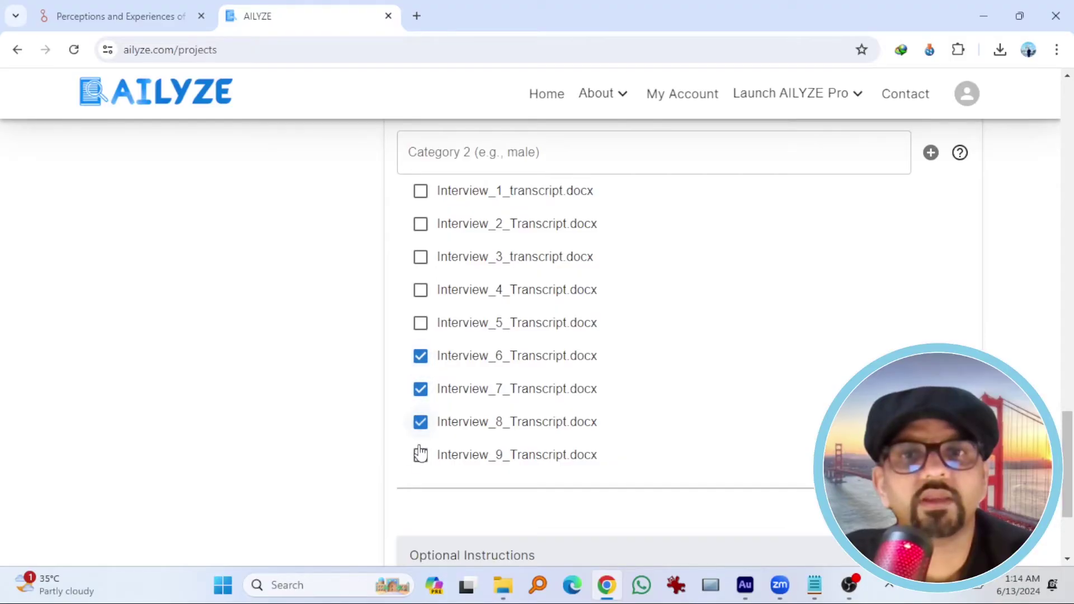
{"action": "left_click", "coordinate": [420, 454]}
{"action": "scroll", "coordinate": [472, 277], "scroll_direction": "down", "scroll_amount": 6}
Step: Set the project's response language to English and attempt to submit
{"action": "left_click", "coordinate": [491, 263]}
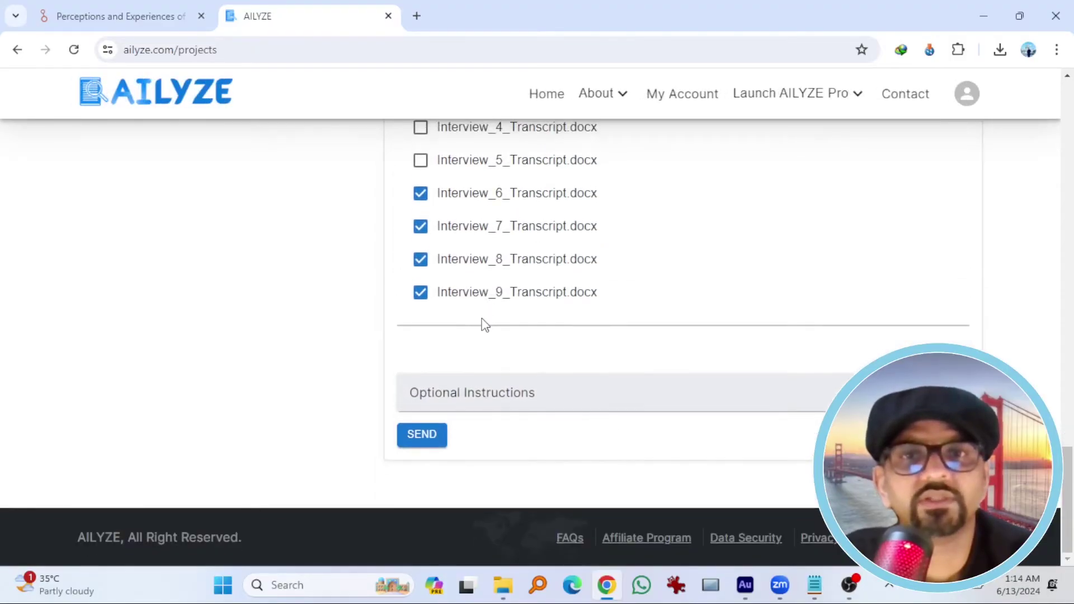
{"action": "left_click", "coordinate": [491, 311]}
{"action": "scroll", "coordinate": [447, 391], "scroll_direction": "down", "scroll_amount": 4}
{"action": "left_click", "coordinate": [437, 481]}
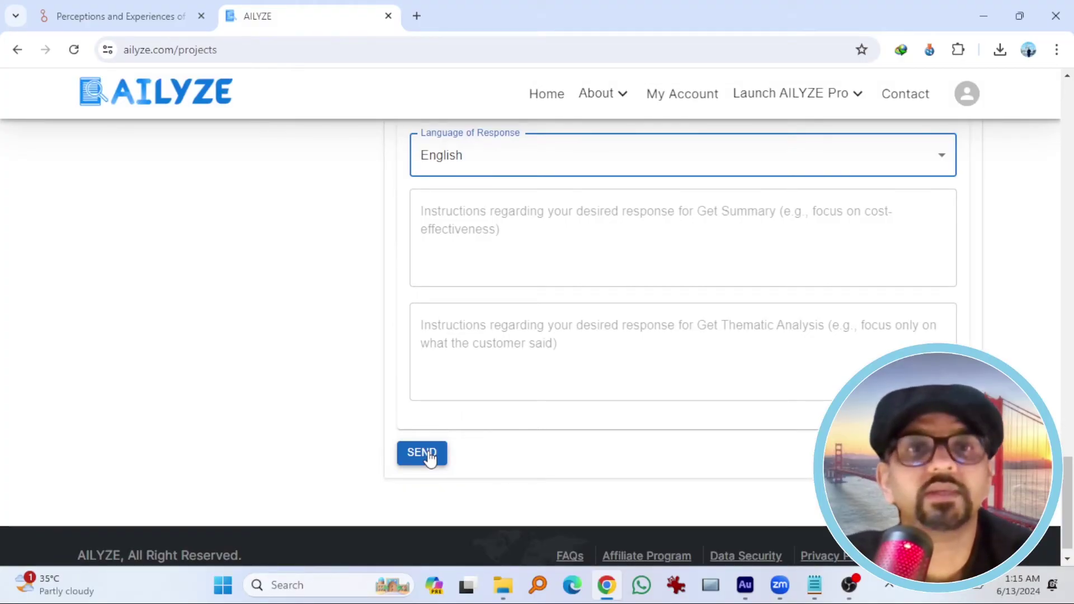
{"action": "left_click", "coordinate": [429, 458]}
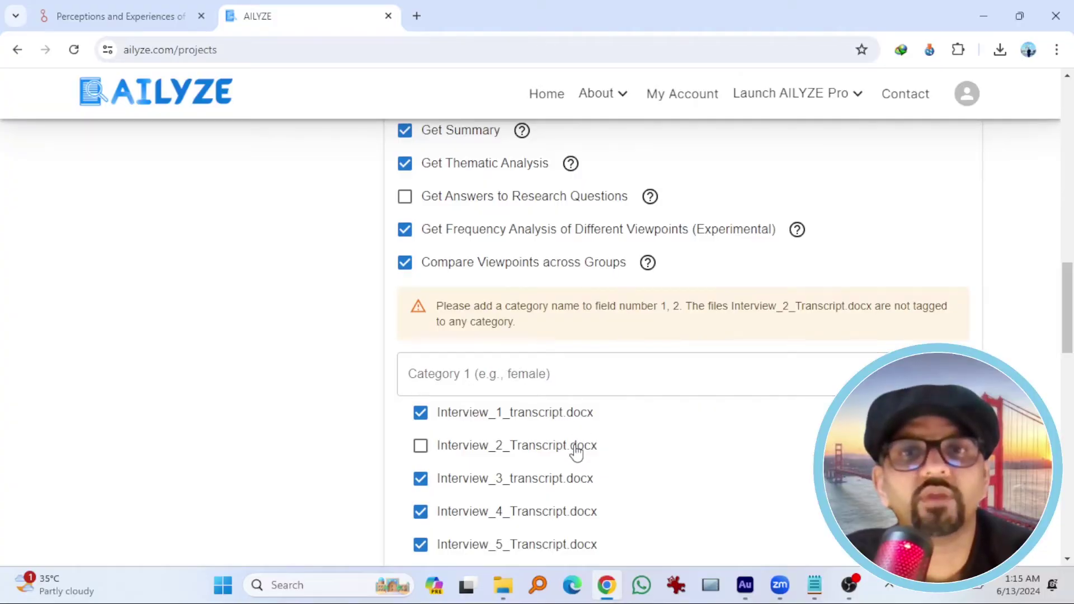
Step: Name the first group Group 1, add Interview_2 to it, and submit the project
{"action": "left_click", "coordinate": [488, 383]}
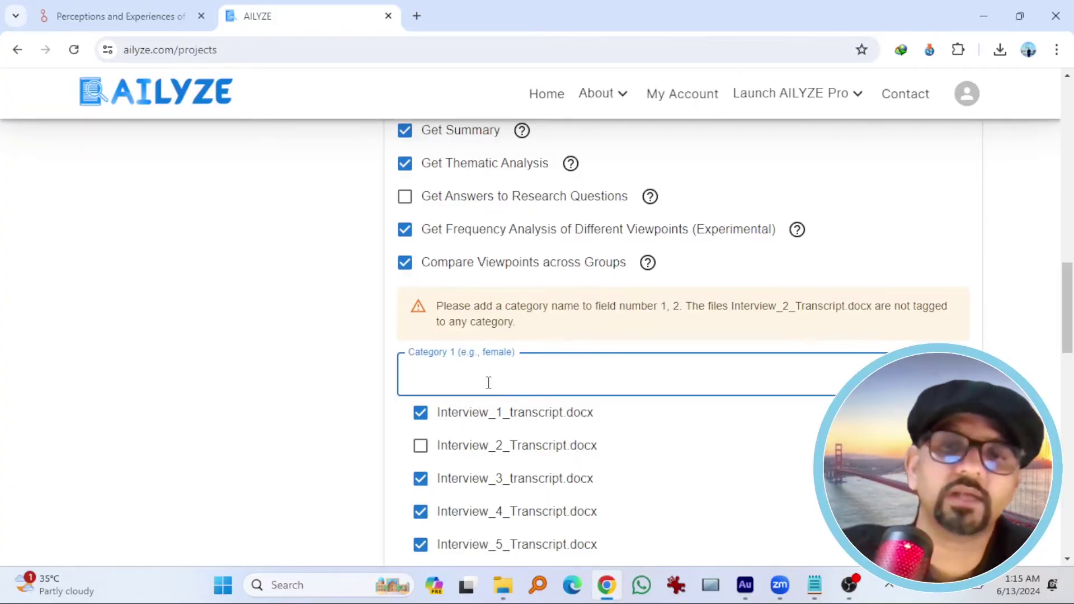
{"action": "type", "text": "Group 2"}
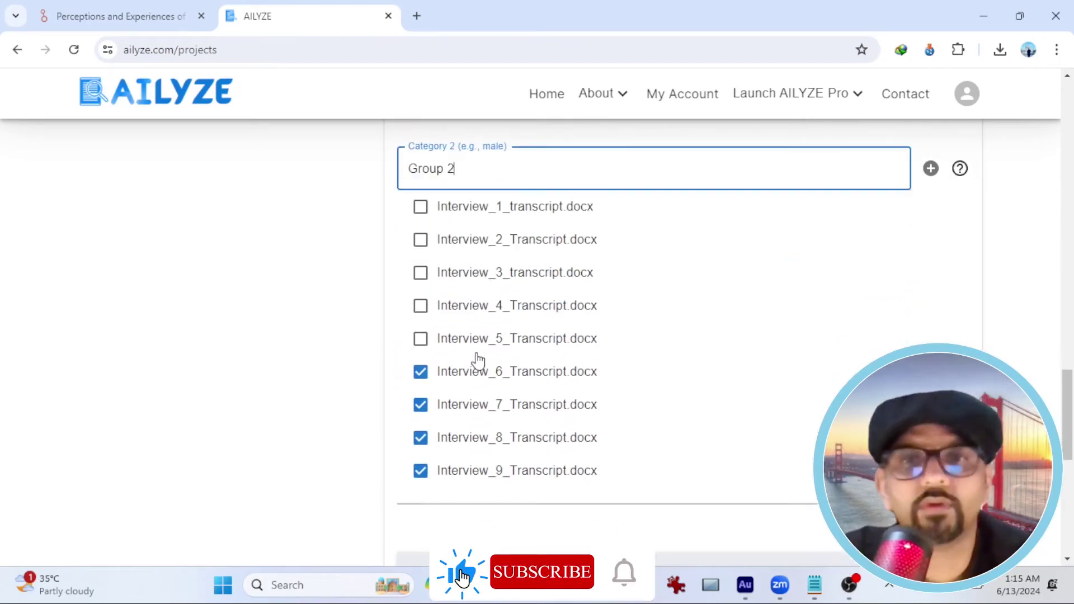
{"action": "scroll", "coordinate": [480, 358], "scroll_direction": "down", "scroll_amount": 5}
{"action": "scroll", "coordinate": [493, 391], "scroll_direction": "down", "scroll_amount": 3}
{"action": "left_click", "coordinate": [426, 442]}
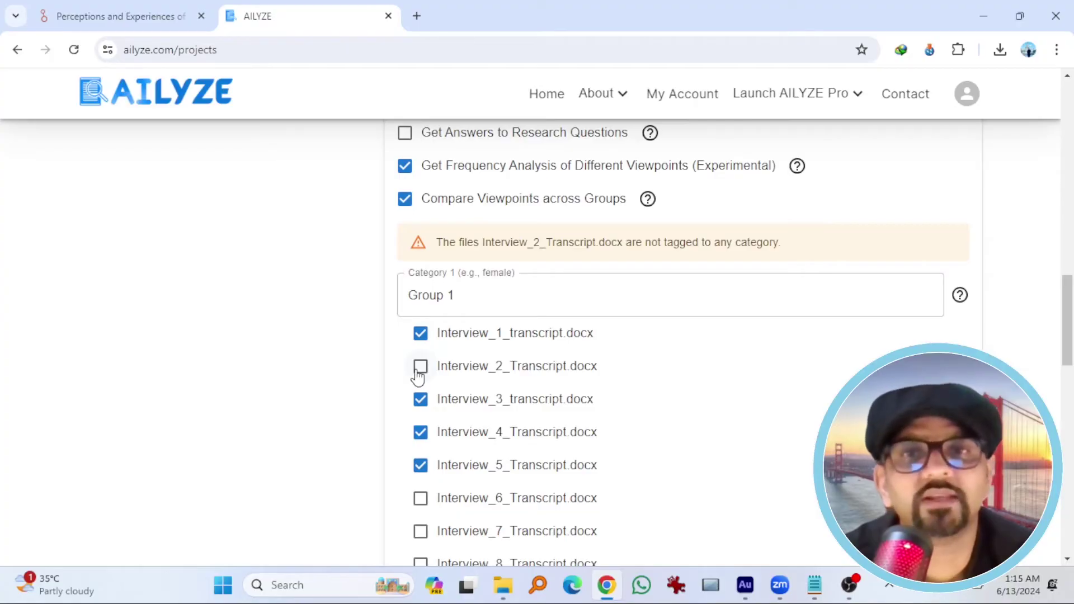
{"action": "left_click", "coordinate": [420, 369]}
{"action": "scroll", "coordinate": [498, 380], "scroll_direction": "down", "scroll_amount": 10}
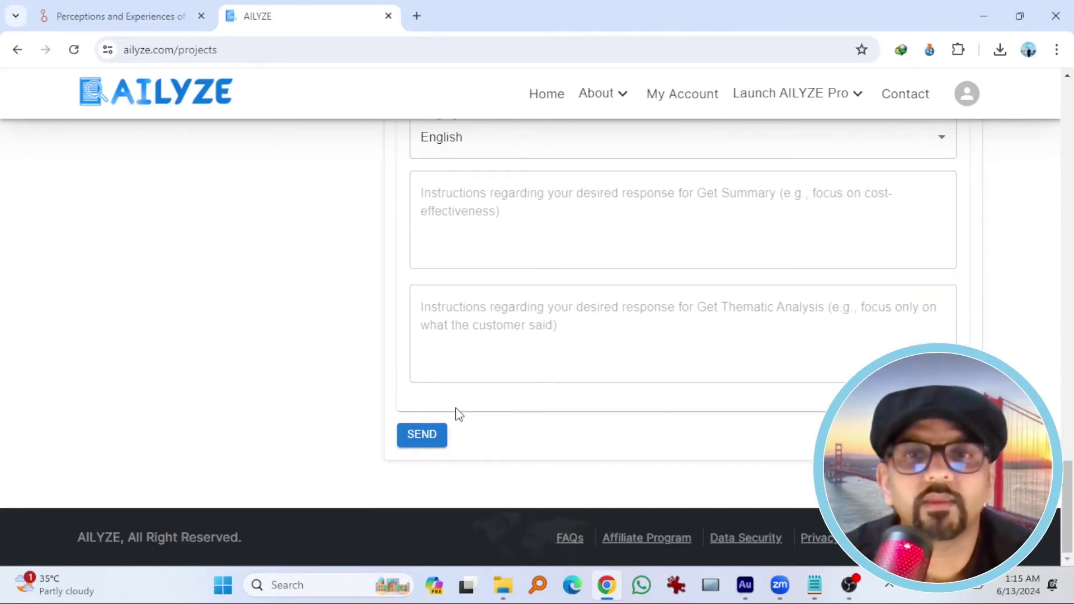
{"action": "left_click", "coordinate": [427, 427]}
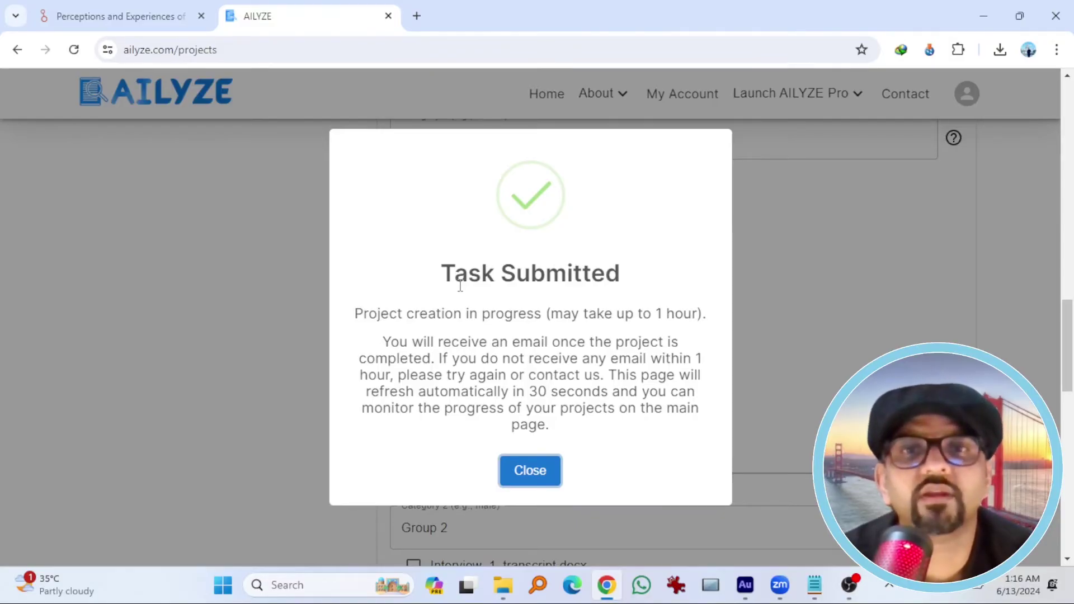
Step: Dismiss the Task Submitted confirmation to return to the projects list showing 1878 New Project
{"action": "left_click", "coordinate": [526, 470]}
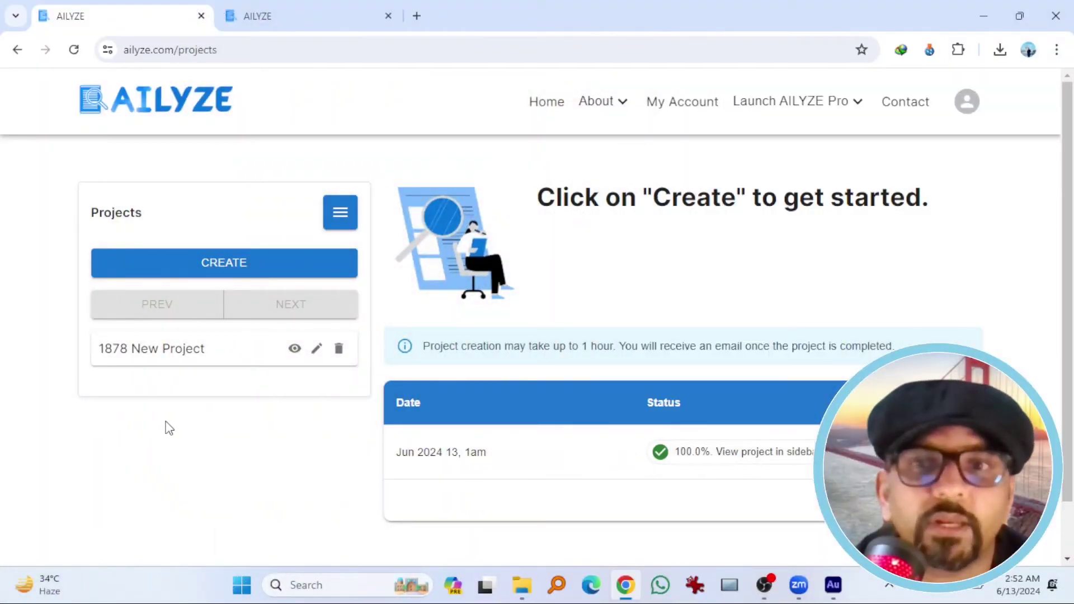
Step: Open the 1878 New Project results and read through the overall Insights summary
{"action": "left_click", "coordinate": [292, 353]}
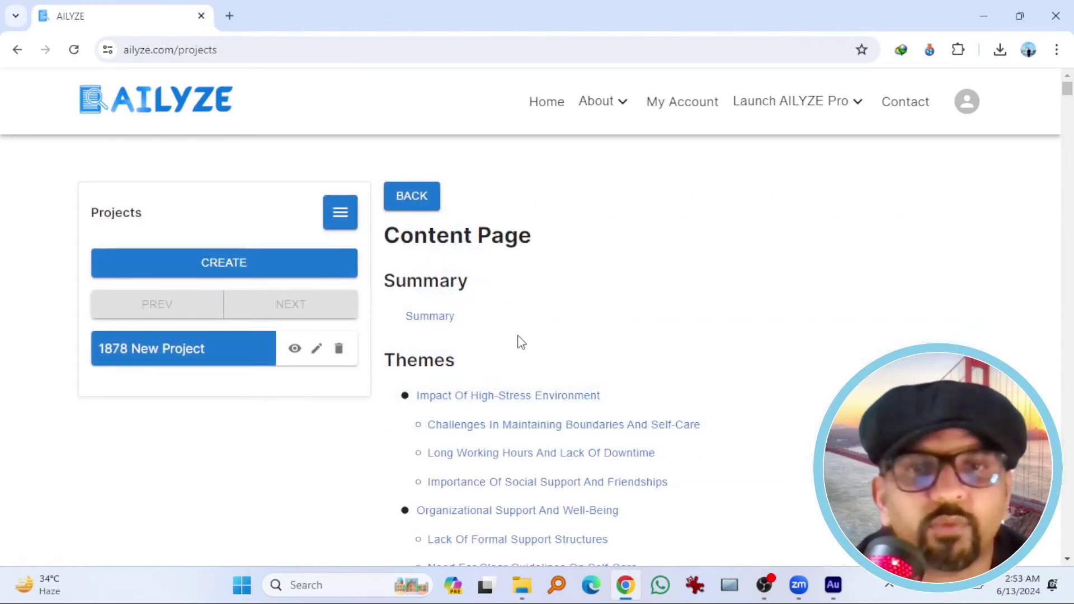
{"action": "scroll", "coordinate": [520, 342], "scroll_direction": "down", "scroll_amount": 12}
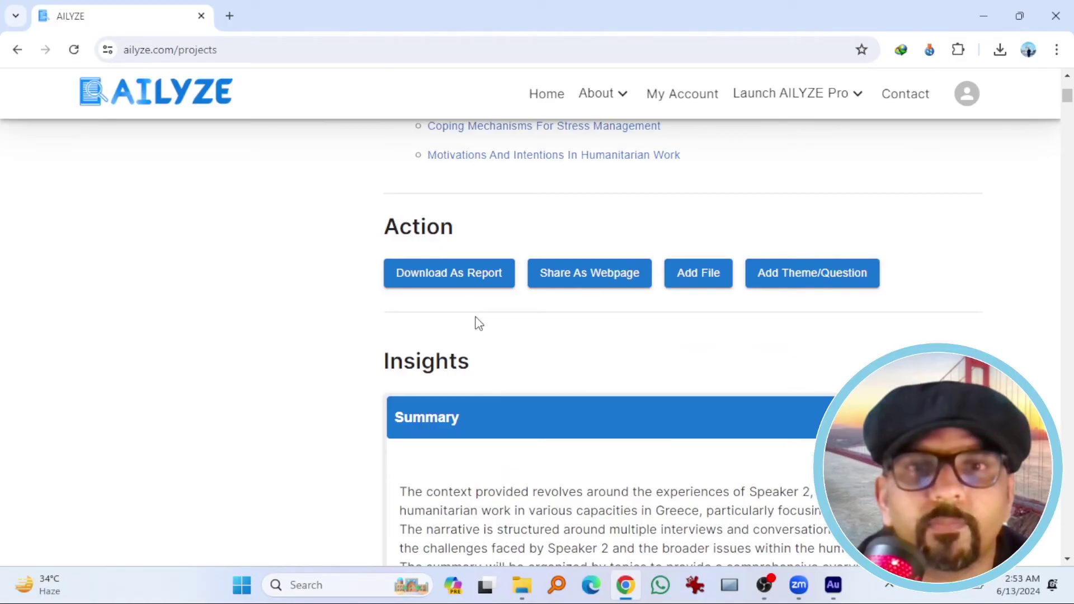
{"action": "scroll", "coordinate": [477, 320], "scroll_direction": "down", "scroll_amount": 2}
{"action": "scroll", "coordinate": [436, 330], "scroll_direction": "down", "scroll_amount": 2}
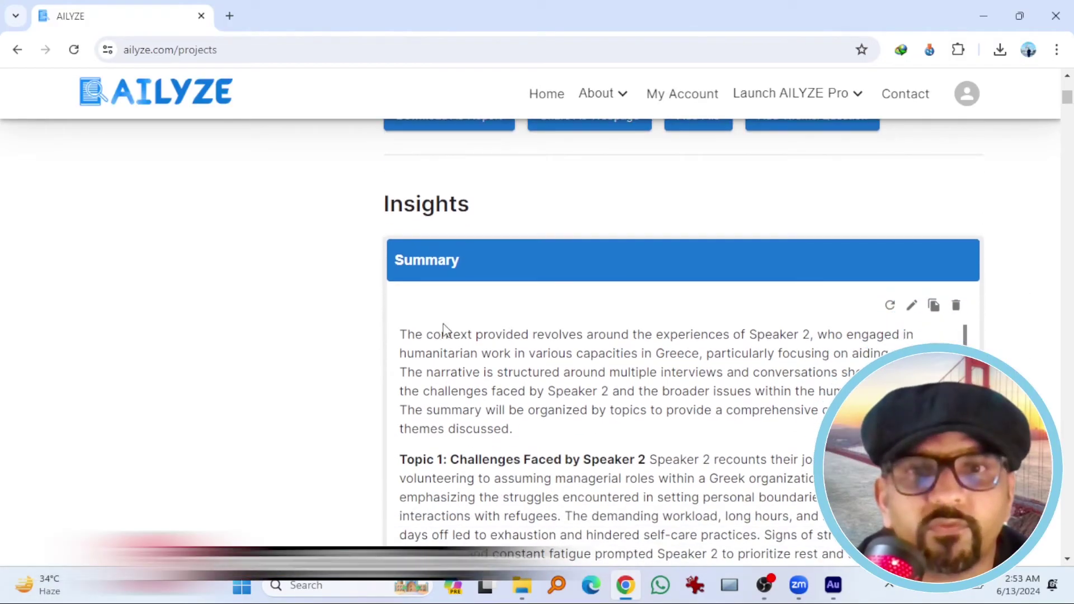
{"action": "scroll", "coordinate": [458, 324], "scroll_direction": "down", "scroll_amount": 4}
{"action": "scroll", "coordinate": [438, 301], "scroll_direction": "up", "scroll_amount": 4}
{"action": "scroll", "coordinate": [525, 329], "scroll_direction": "down", "scroll_amount": 5}
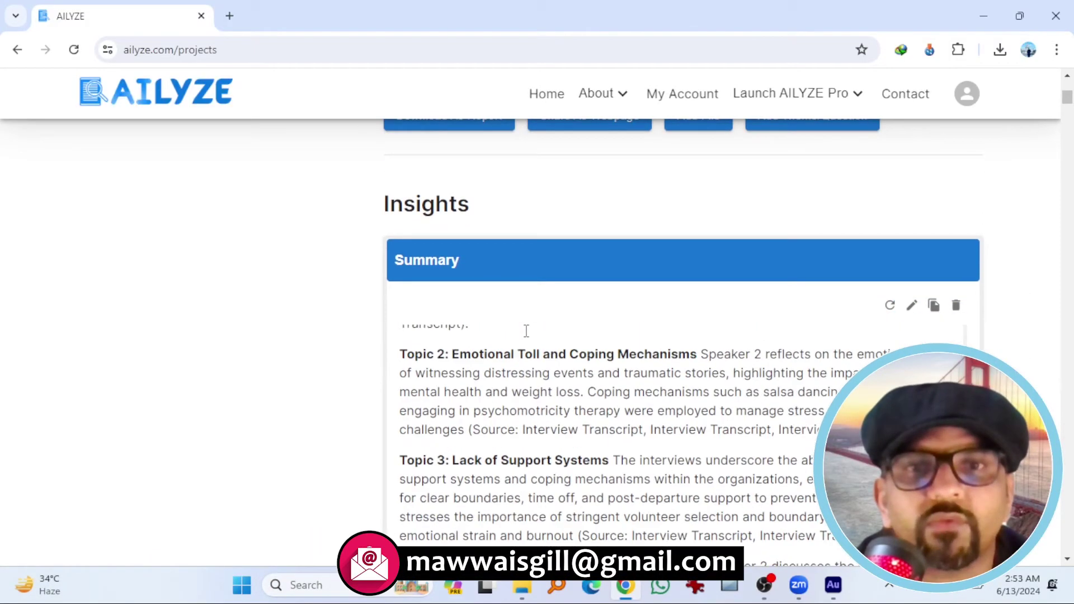
{"action": "scroll", "coordinate": [527, 330], "scroll_direction": "down", "scroll_amount": 10}
Step: View the Interview_2 and Interview_3 transcript summaries, then the Group 1 vs Group 2 comparison and coping chart
{"action": "left_click", "coordinate": [599, 369]}
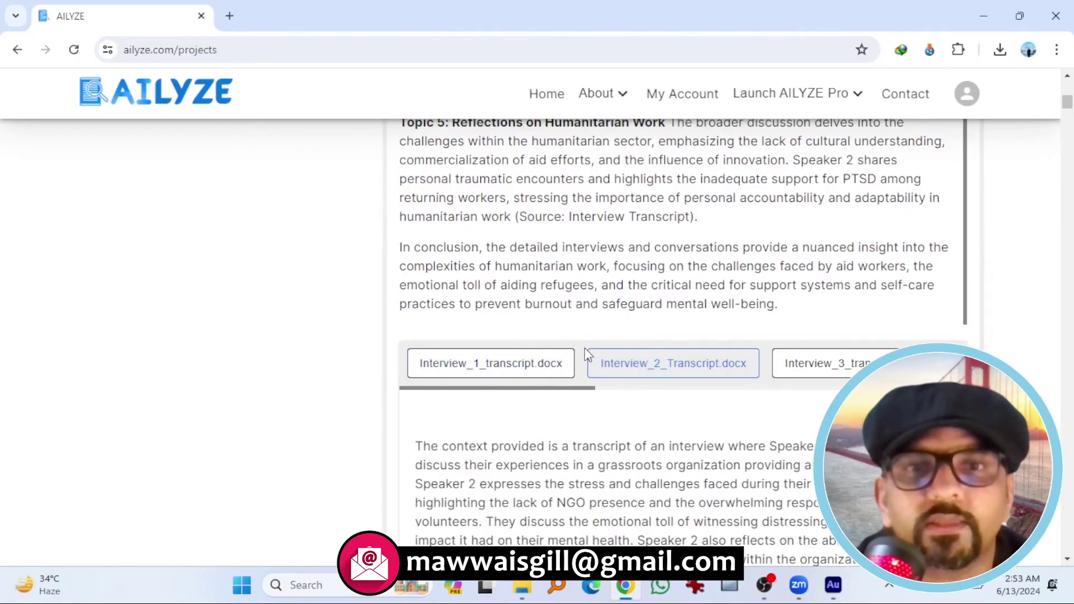
{"action": "scroll", "coordinate": [576, 363], "scroll_direction": "down", "scroll_amount": 3}
{"action": "left_click", "coordinate": [805, 216]}
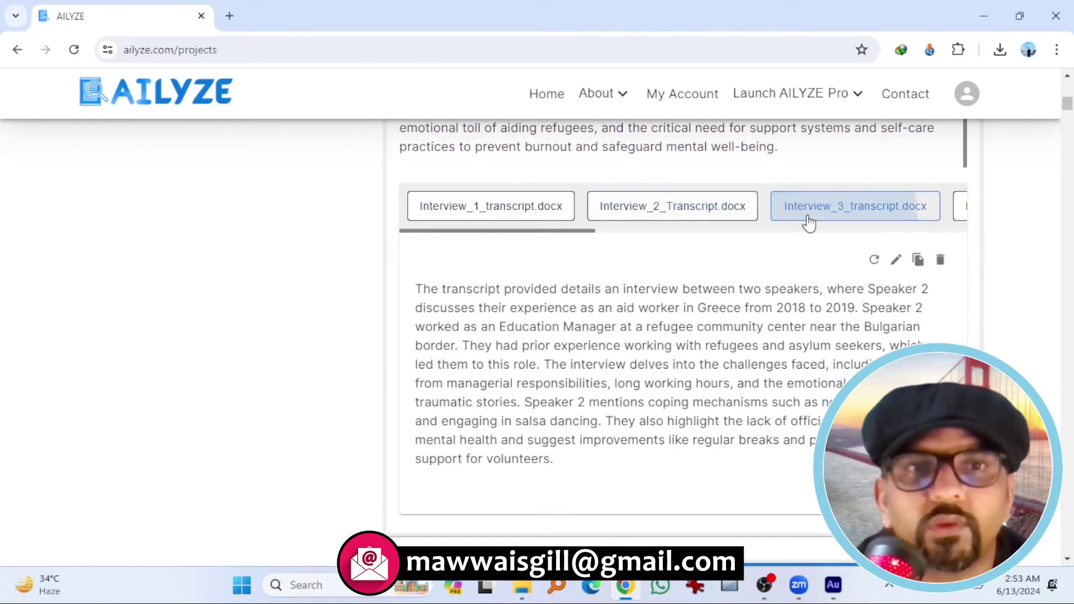
{"action": "scroll", "coordinate": [582, 360], "scroll_direction": "down", "scroll_amount": 2}
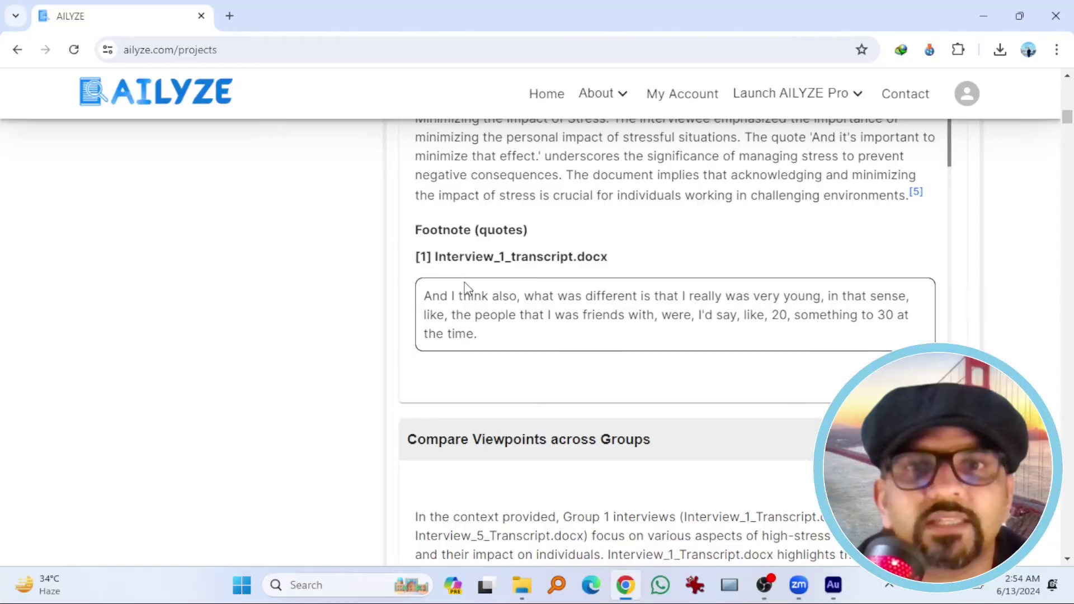
{"action": "scroll", "coordinate": [383, 330], "scroll_direction": "down", "scroll_amount": 3}
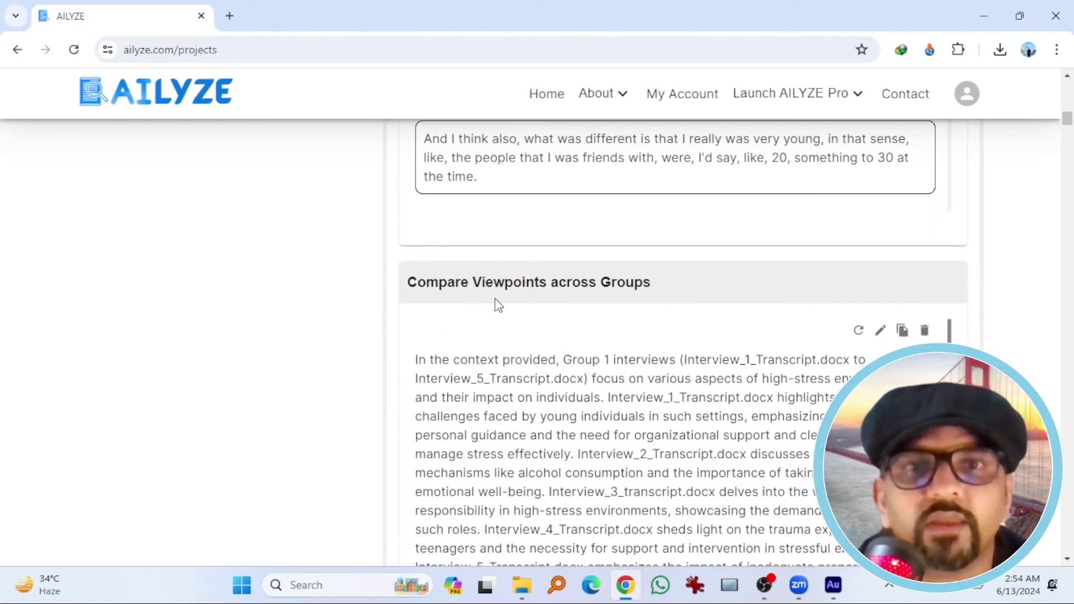
{"action": "scroll", "coordinate": [487, 359], "scroll_direction": "down", "scroll_amount": 12}
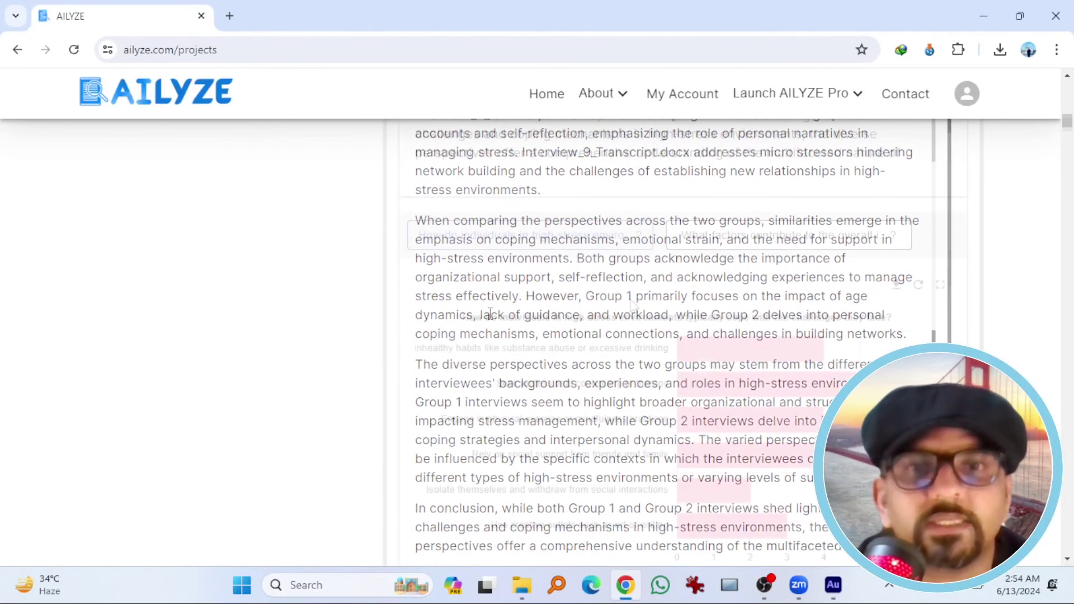
{"action": "mouse_move", "coordinate": [632, 406]}
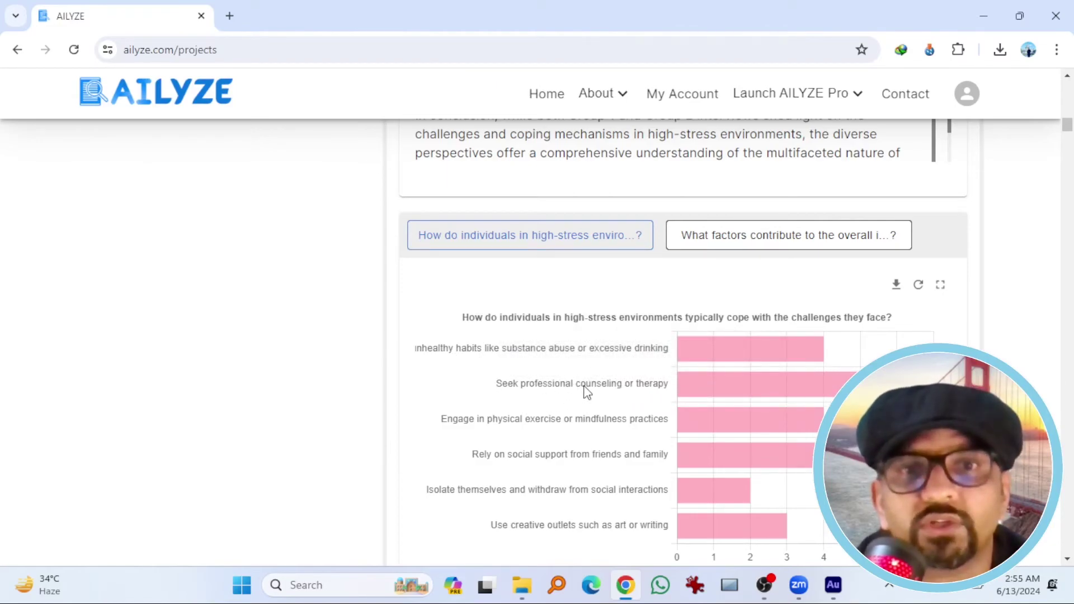
Step: Browse the theme sections, highlighting the Long Working Hours heading along the way
{"action": "scroll", "coordinate": [590, 390], "scroll_direction": "down", "scroll_amount": 3}
{"action": "mouse_move", "coordinate": [709, 222]}
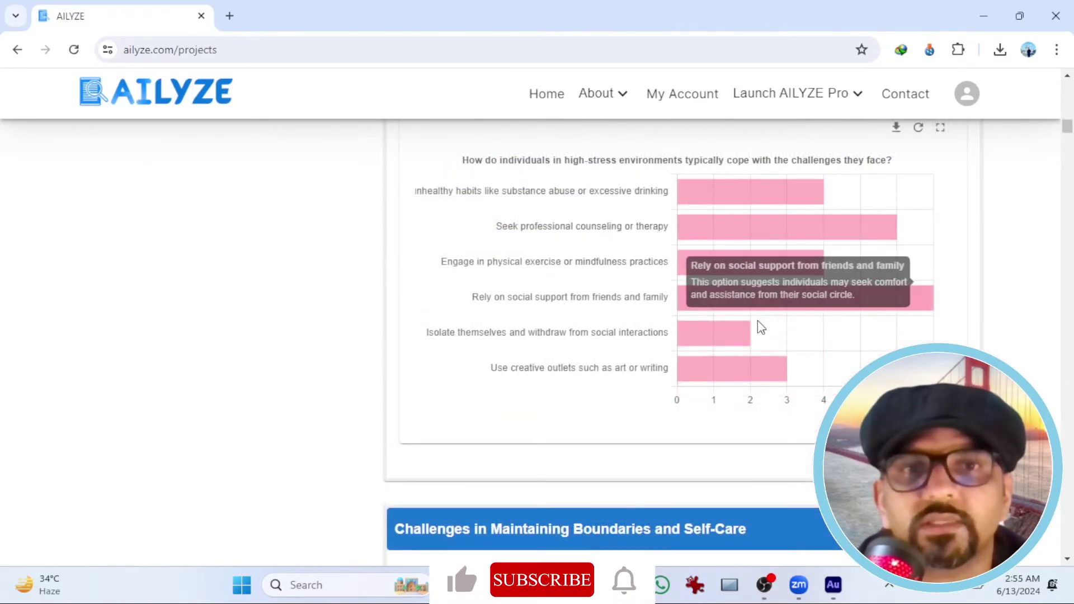
{"action": "scroll", "coordinate": [761, 327], "scroll_direction": "down", "scroll_amount": 4}
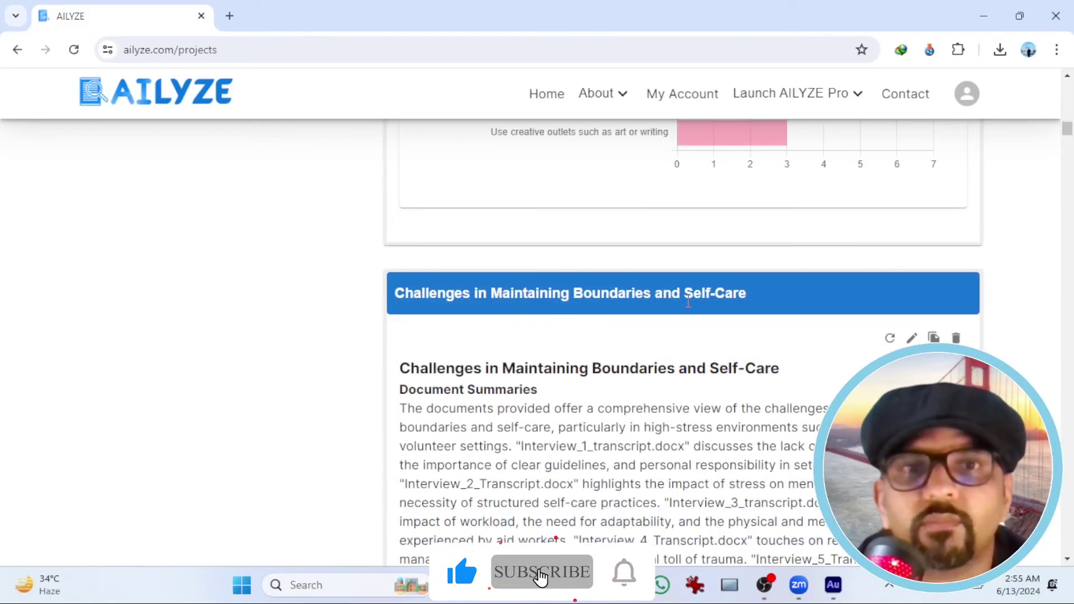
{"action": "scroll", "coordinate": [688, 304], "scroll_direction": "down", "scroll_amount": 15}
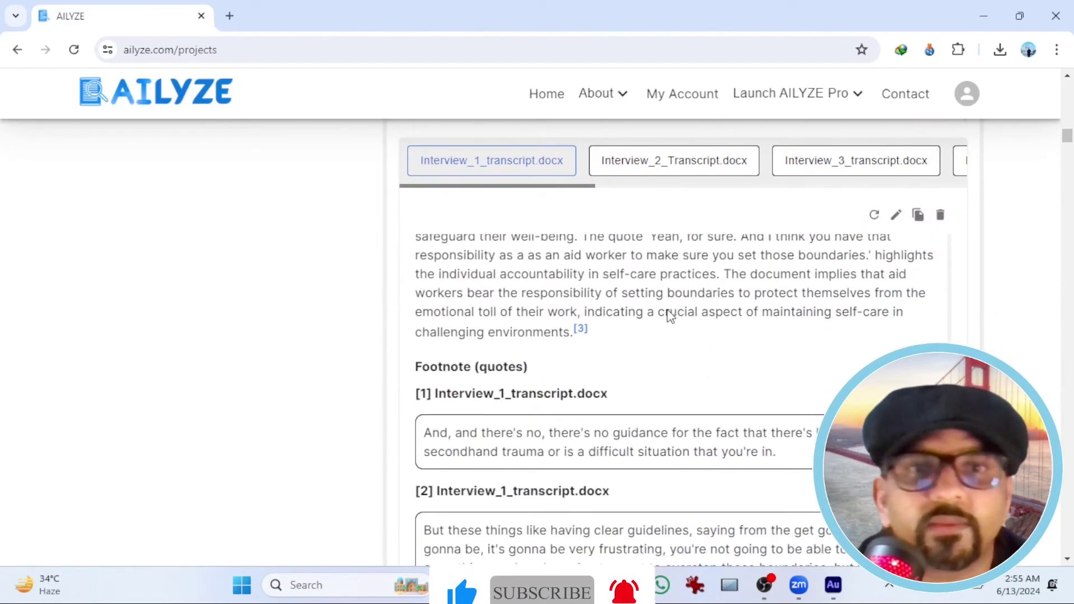
{"action": "scroll", "coordinate": [743, 343], "scroll_direction": "down", "scroll_amount": 1}
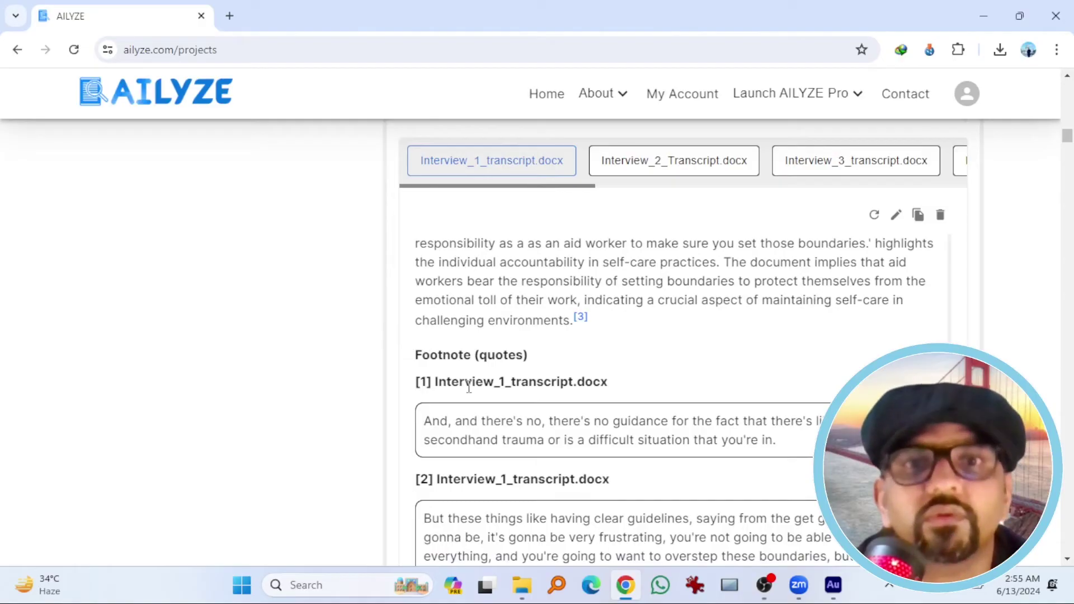
{"action": "scroll", "coordinate": [469, 386], "scroll_direction": "down", "scroll_amount": 6}
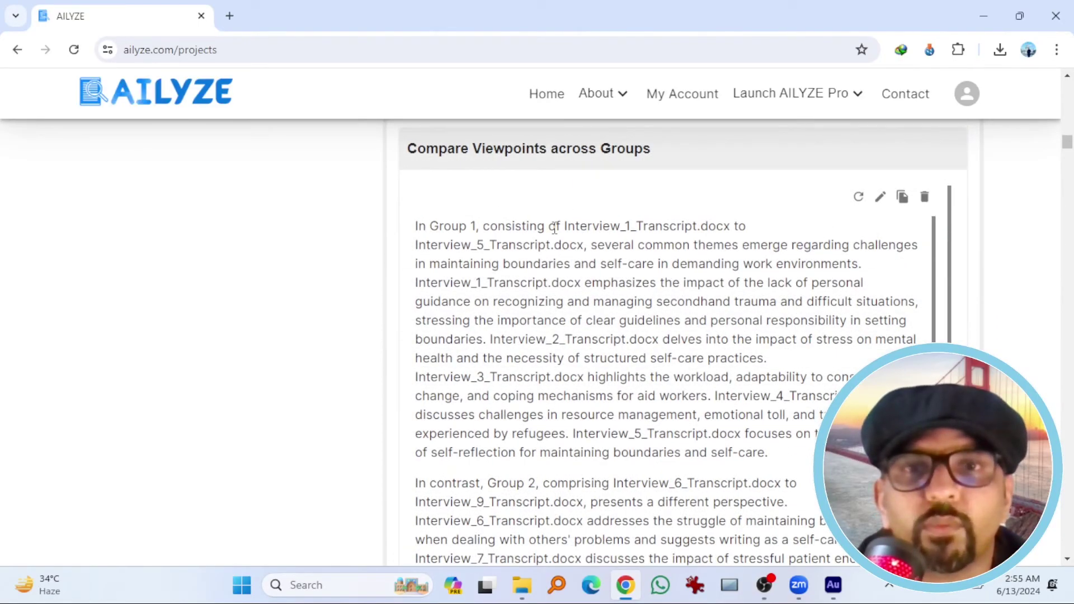
{"action": "scroll", "coordinate": [554, 227], "scroll_direction": "down", "scroll_amount": 10}
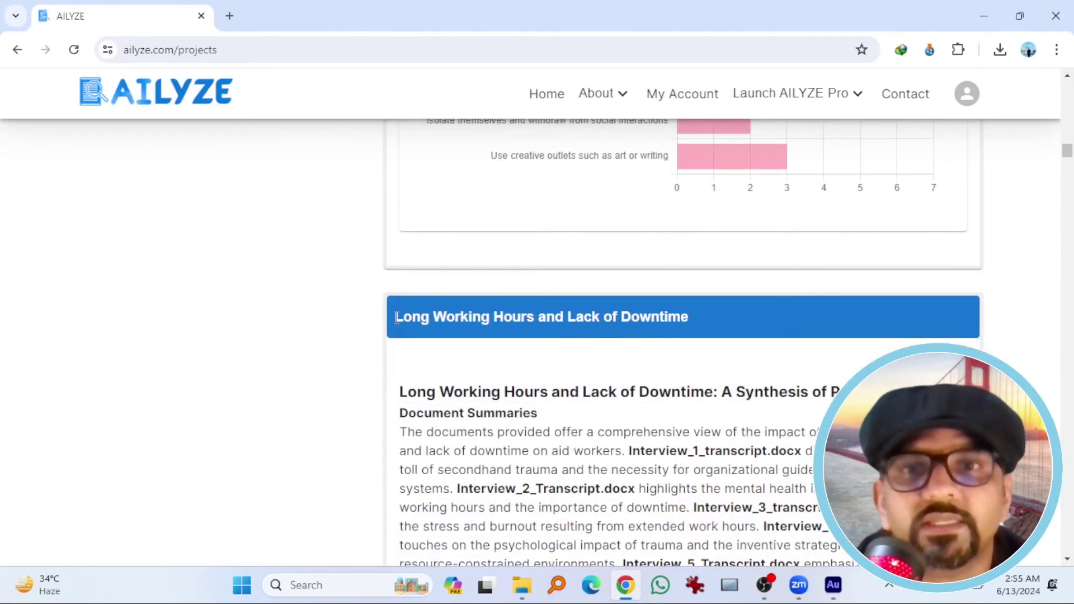
{"action": "left_click_drag", "start_coordinate": [396, 318], "coordinate": [610, 312]}
{"action": "scroll", "coordinate": [342, 402], "scroll_direction": "down", "scroll_amount": 4}
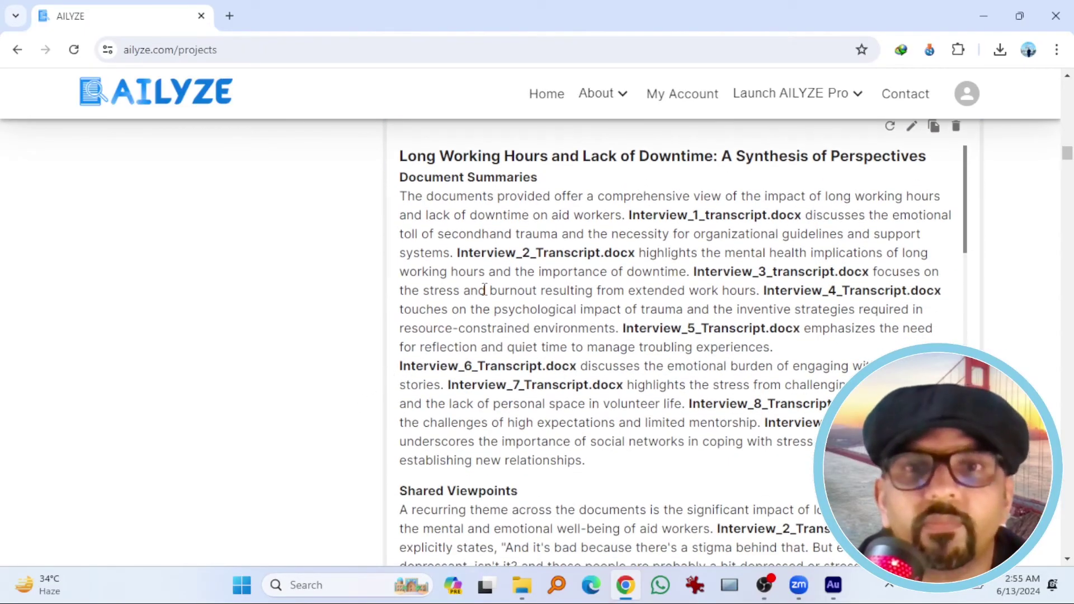
{"action": "scroll", "coordinate": [486, 289], "scroll_direction": "down", "scroll_amount": 5}
{"action": "scroll", "coordinate": [357, 358], "scroll_direction": "down", "scroll_amount": 4}
{"action": "scroll", "coordinate": [384, 343], "scroll_direction": "up", "scroll_amount": 7}
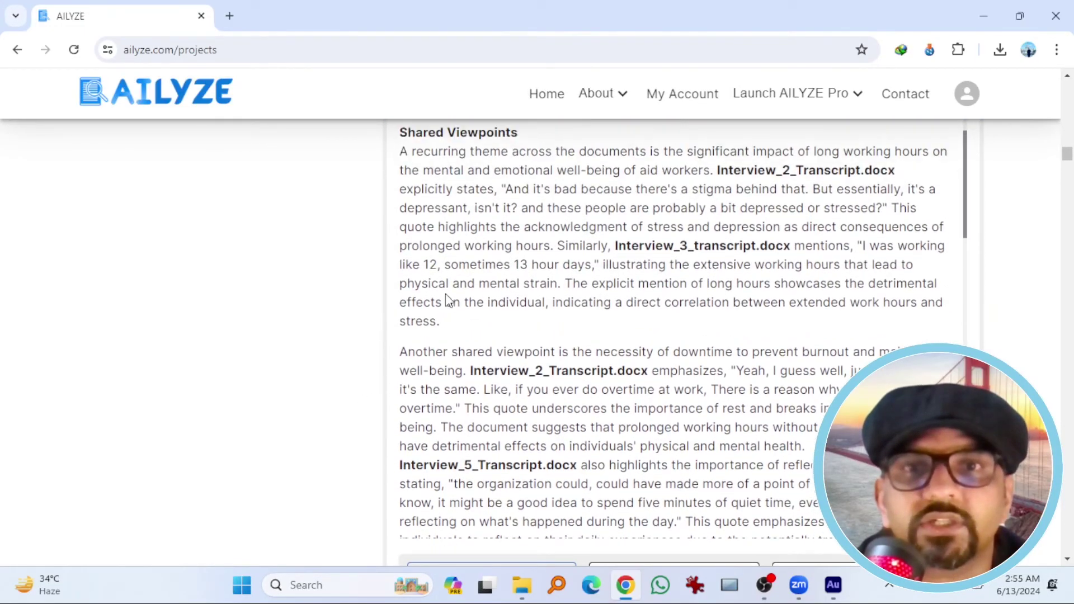
{"action": "scroll", "coordinate": [273, 355], "scroll_direction": "down", "scroll_amount": 5}
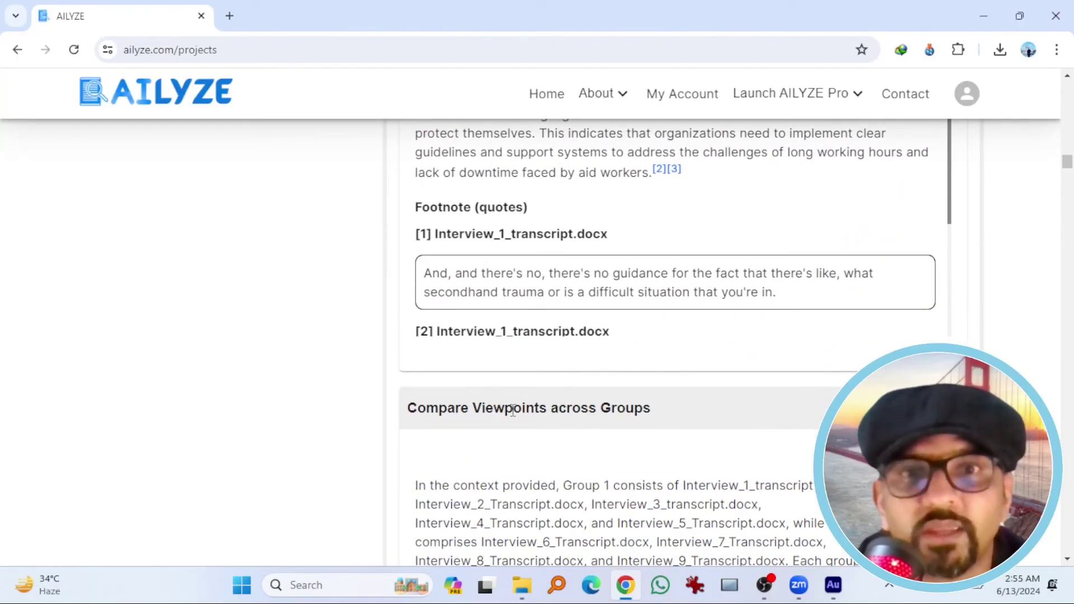
Step: Return from the Compare Viewpoints section to Action and download the project as a Word report
{"action": "left_click_drag", "start_coordinate": [442, 404], "coordinate": [652, 408]}
{"action": "left_click", "coordinate": [343, 283]}
{"action": "scroll", "coordinate": [342, 282], "scroll_direction": "down", "scroll_amount": 3}
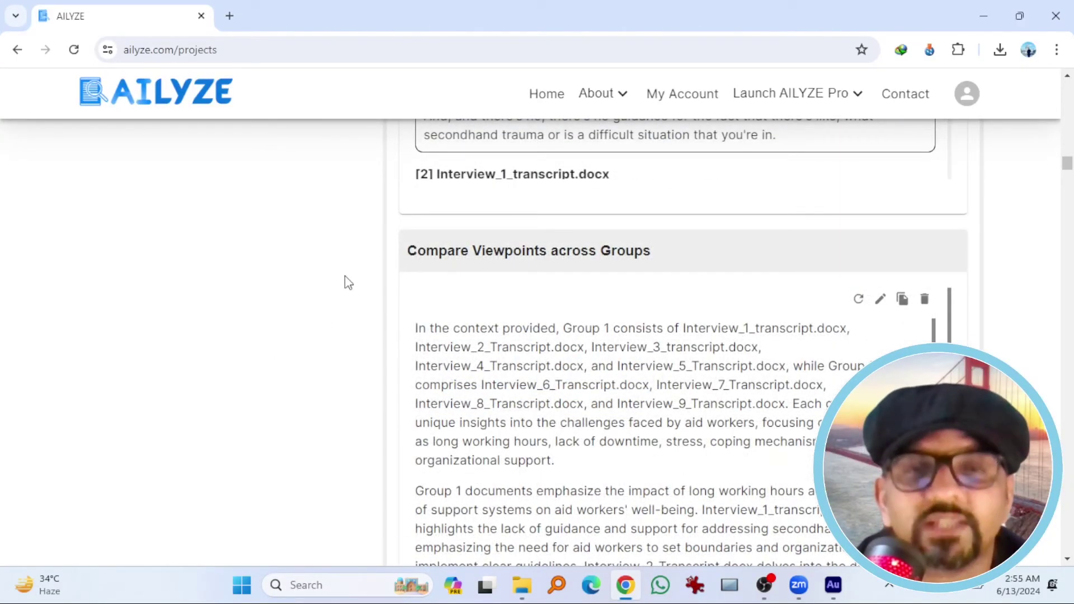
{"action": "scroll", "coordinate": [326, 285], "scroll_direction": "down", "scroll_amount": 10}
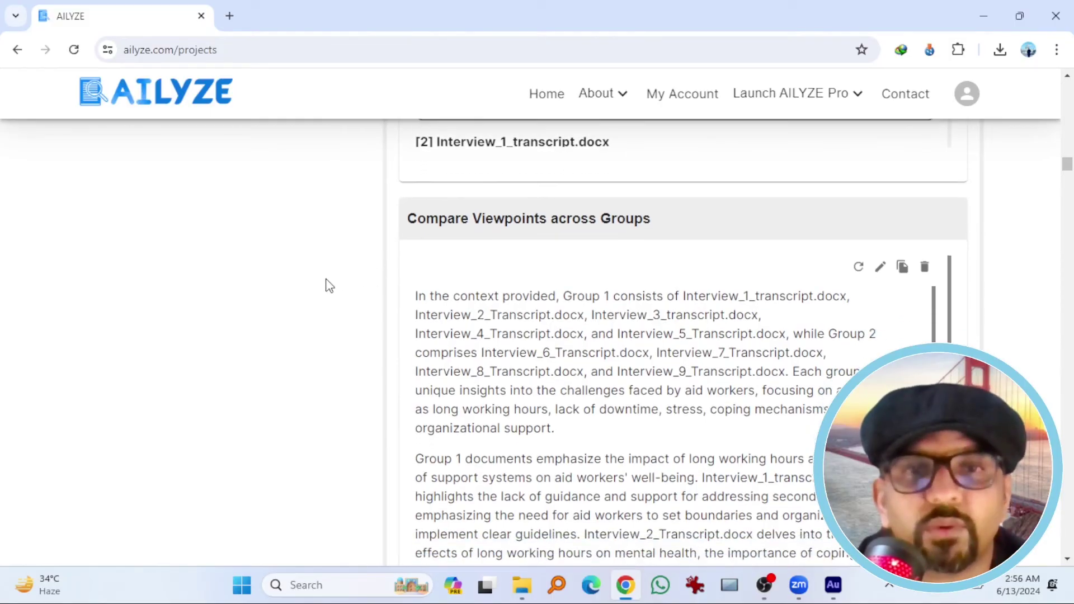
{"action": "left_click_drag", "start_coordinate": [1070, 189], "coordinate": [1068, 288]}
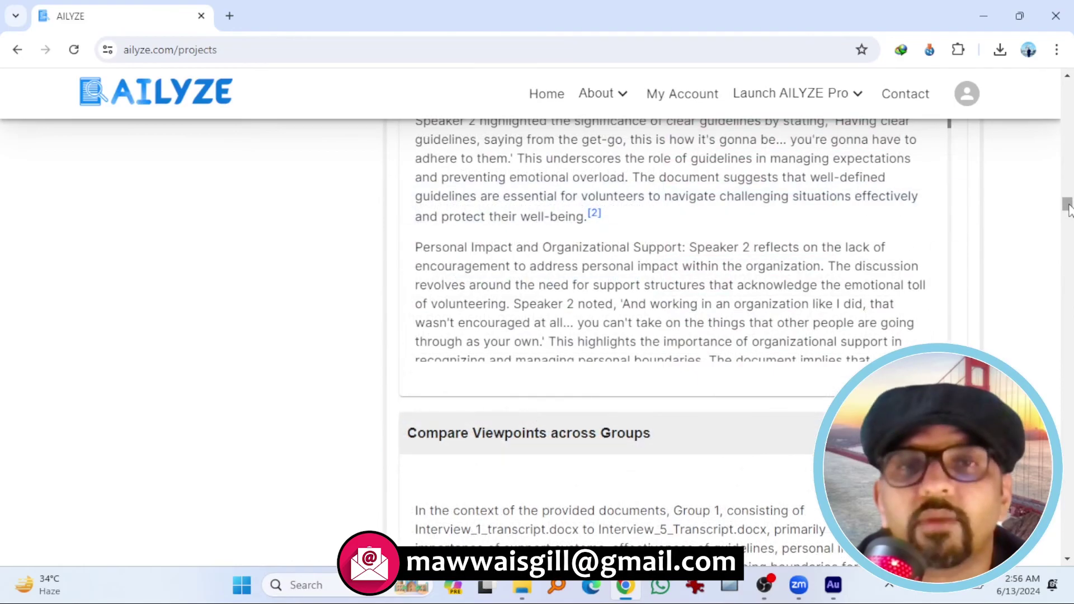
{"action": "scroll", "coordinate": [729, 301], "scroll_direction": "up", "scroll_amount": 15}
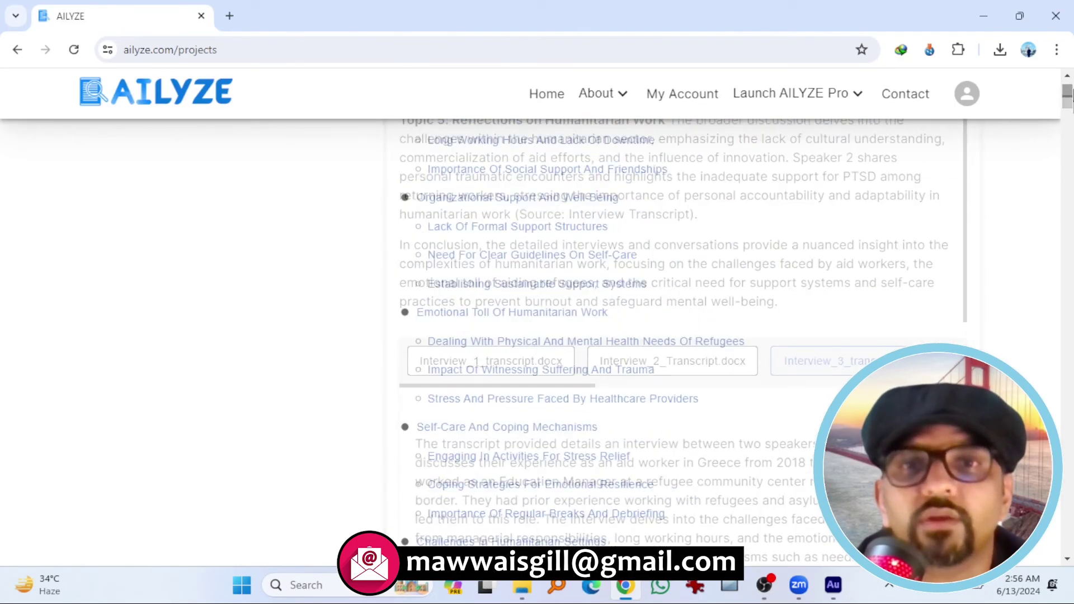
{"action": "scroll", "coordinate": [728, 301], "scroll_direction": "down", "scroll_amount": 4}
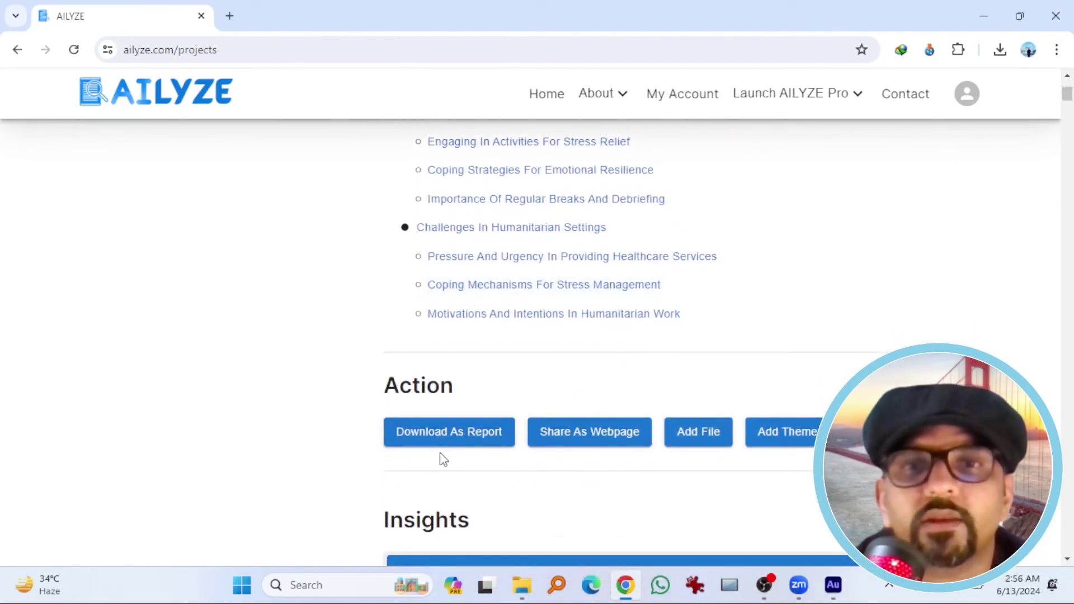
{"action": "left_click", "coordinate": [451, 435]}
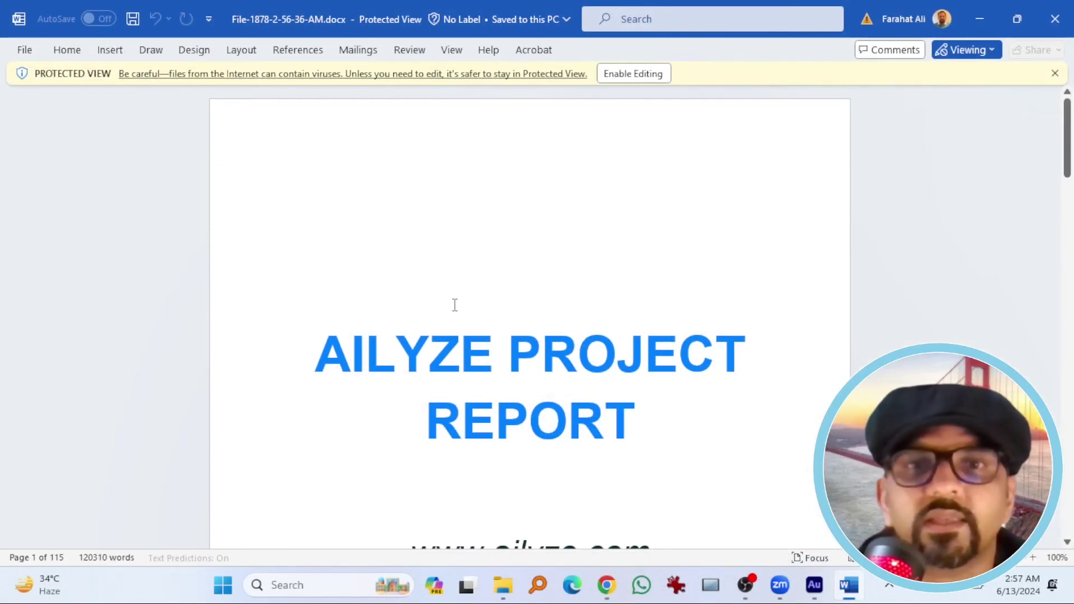
Step: Look through the Word report's Index, Themes Overview and interview quote pages
{"action": "scroll", "coordinate": [504, 324], "scroll_direction": "down", "scroll_amount": 5}
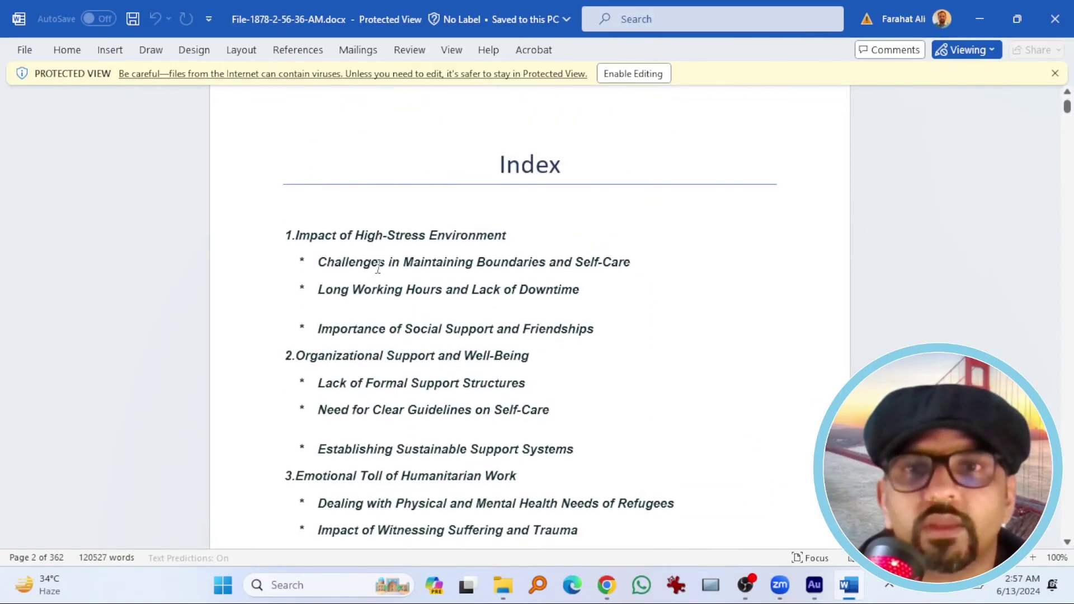
{"action": "left_click_drag", "start_coordinate": [1067, 106], "coordinate": [1066, 132]}
{"action": "scroll", "coordinate": [641, 311], "scroll_direction": "up", "scroll_amount": 15}
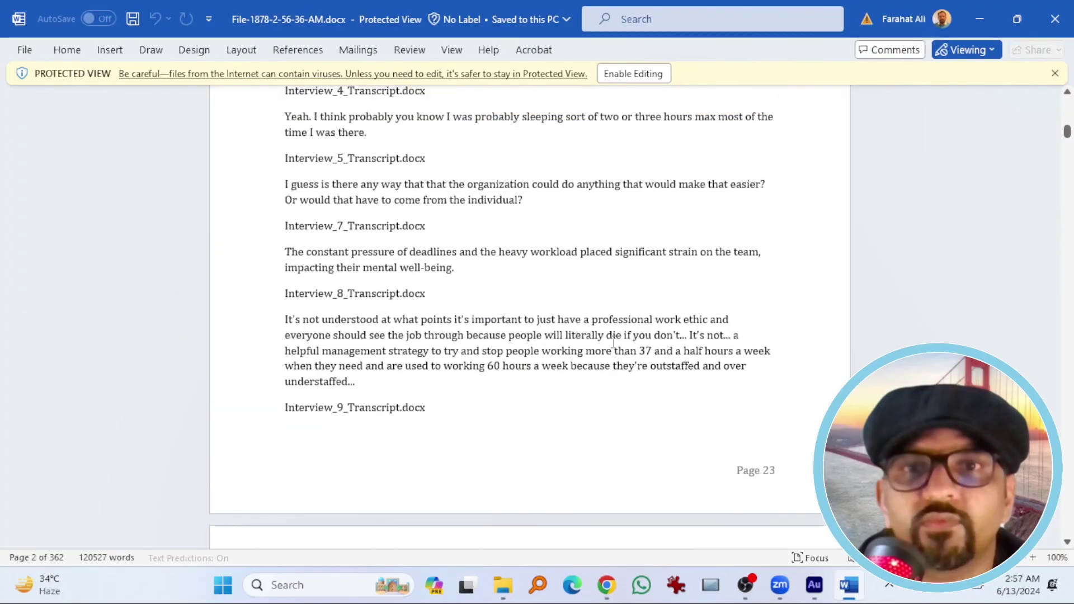
{"action": "scroll", "coordinate": [607, 355], "scroll_direction": "up", "scroll_amount": 10}
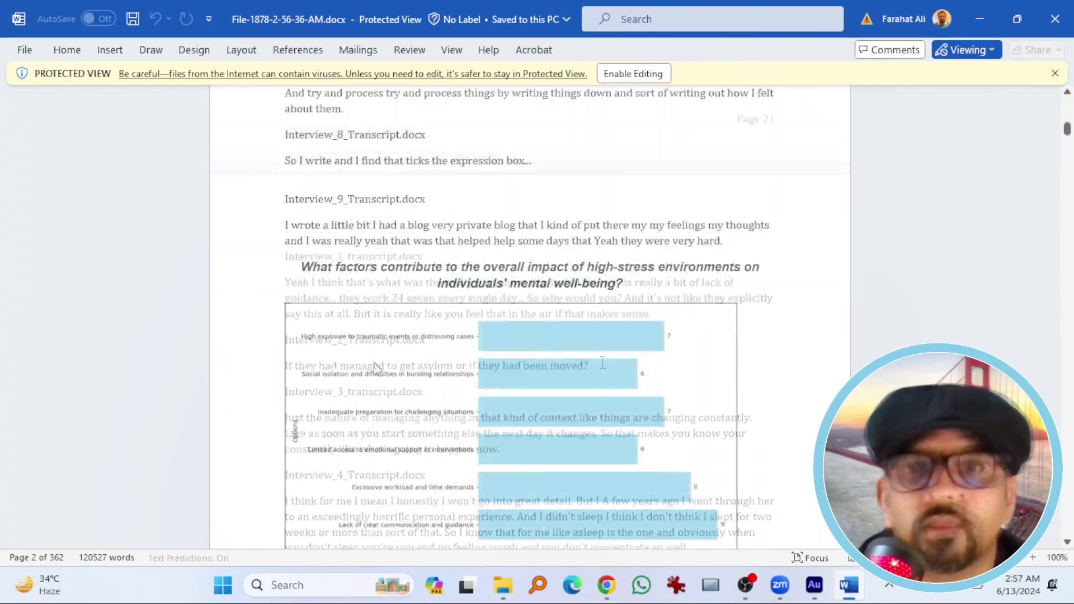
{"action": "left_click_drag", "start_coordinate": [1067, 130], "coordinate": [1067, 214]}
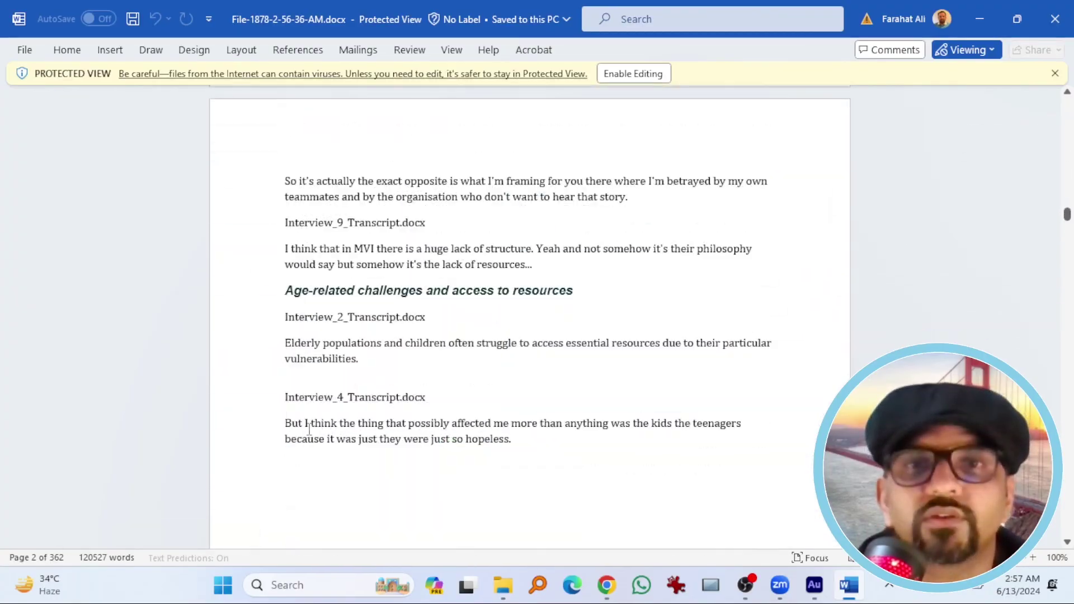